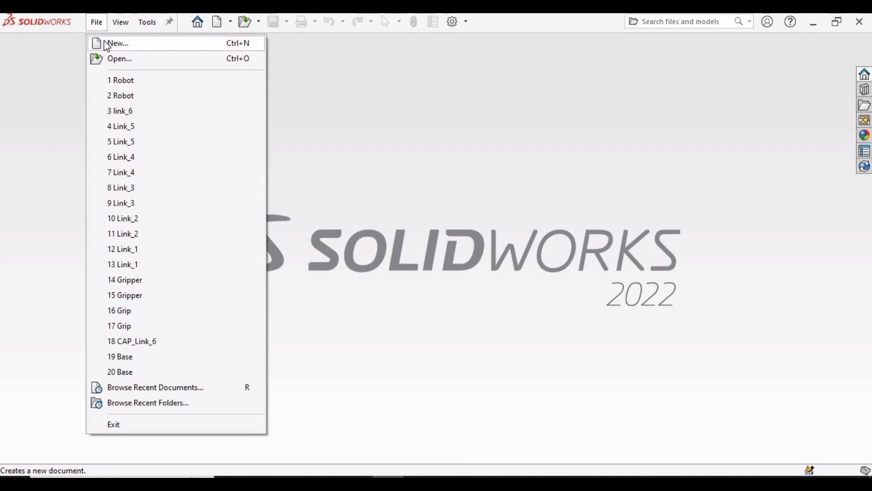
Create a new part document and set its background scene to Plain White
click(105, 43)
click(305, 232)
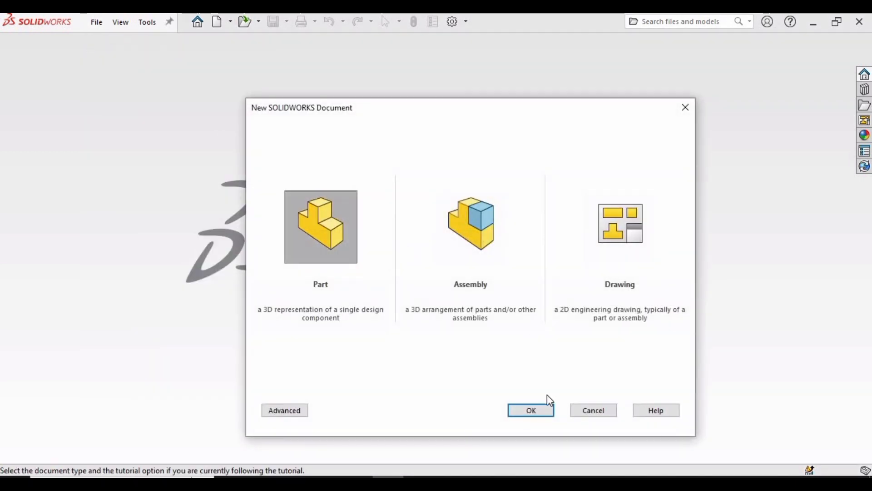
click(528, 415)
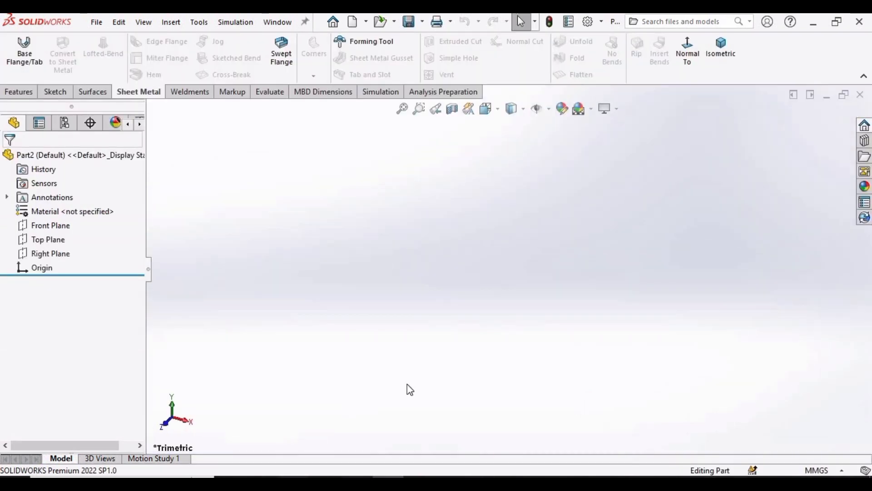
click(591, 108)
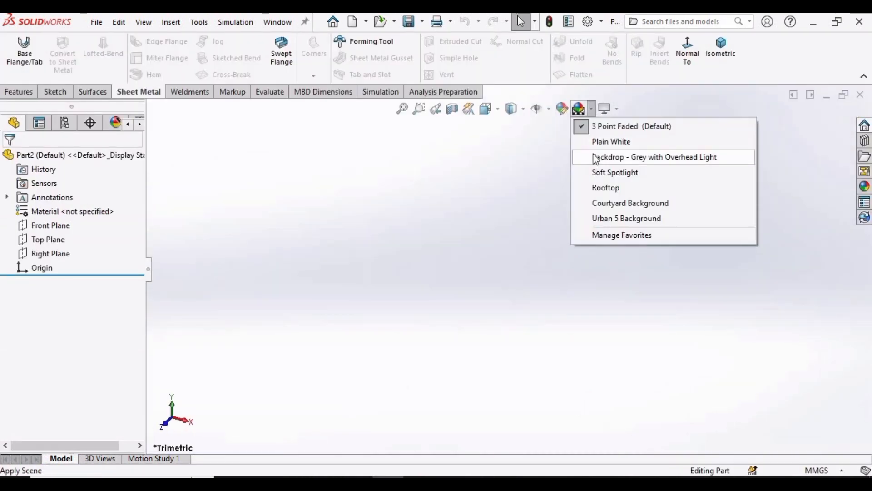
click(611, 142)
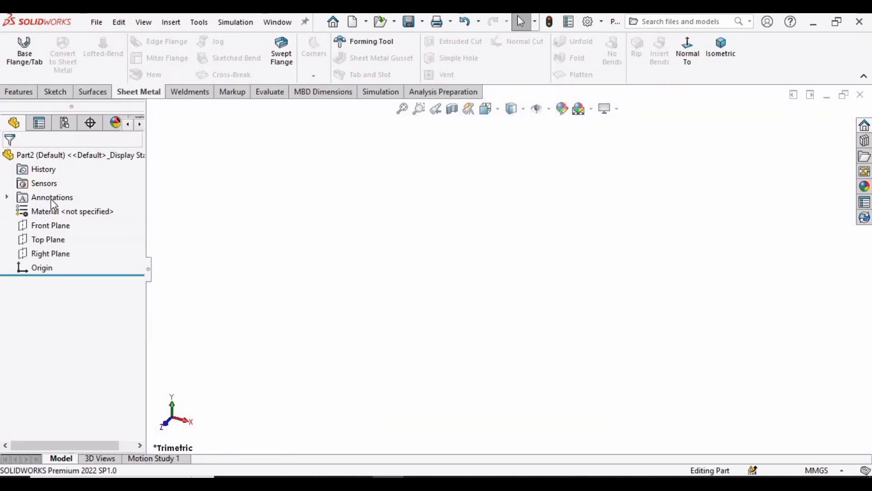
Sketch two concentric circles centred on the origin of the Front Plane, the outer one with a radius of about 58 mm
click(65, 230)
click(75, 212)
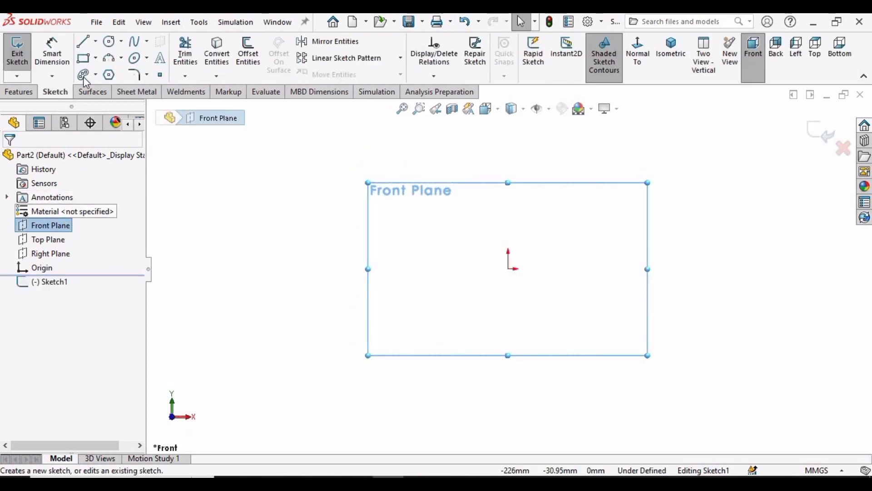
click(109, 42)
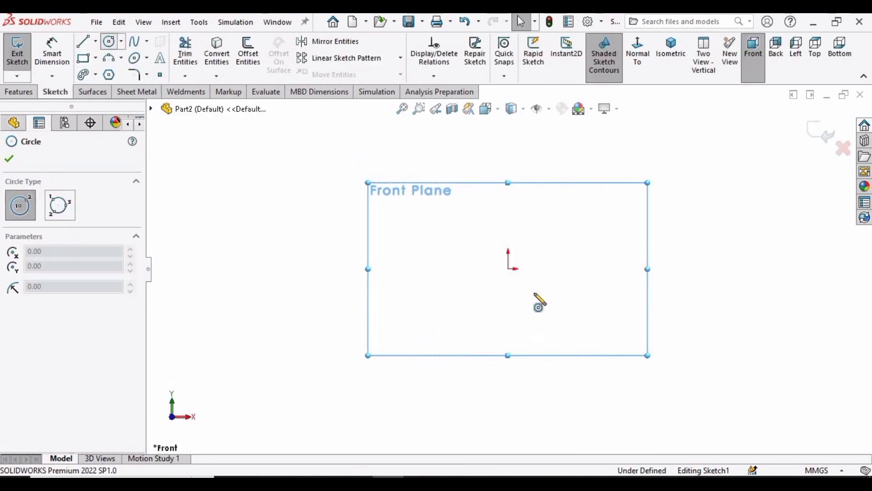
click(509, 269)
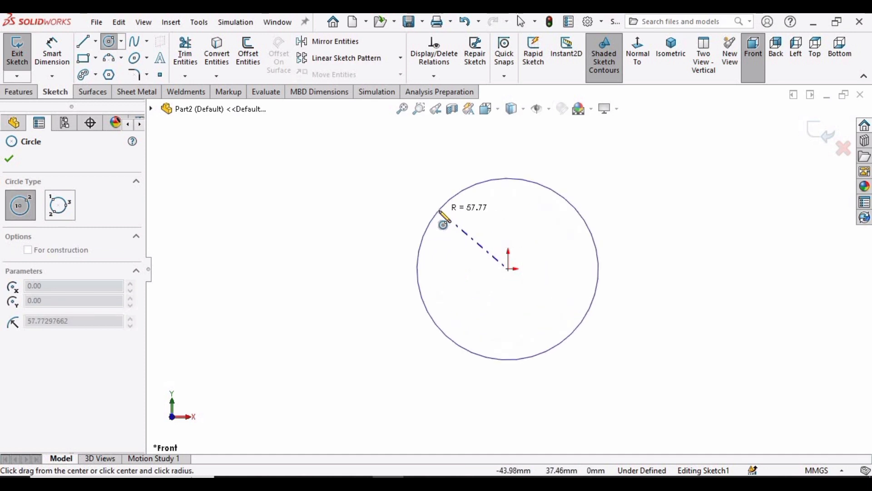
click(439, 219)
click(509, 269)
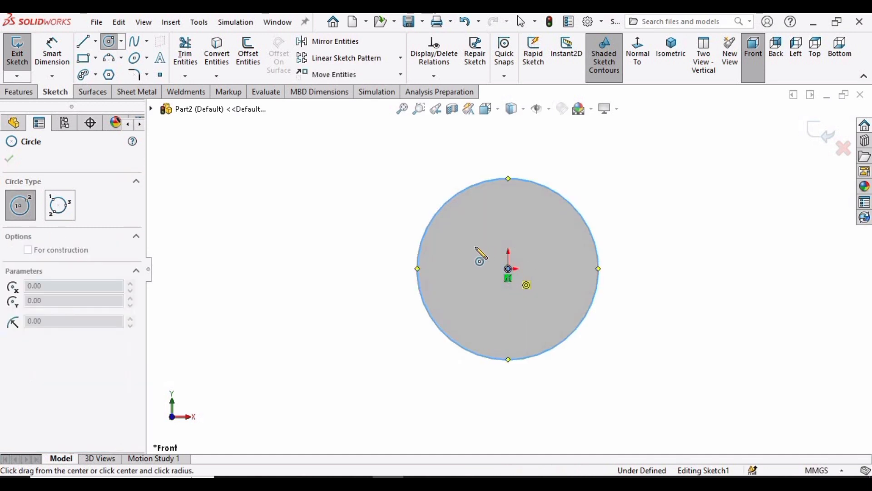
click(456, 223)
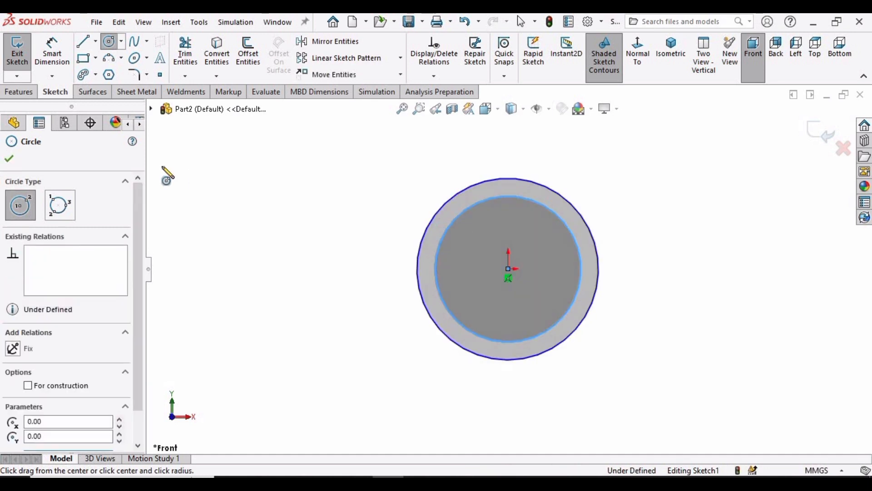
Dimension the outer circle's diameter as 48.3 mm
click(52, 52)
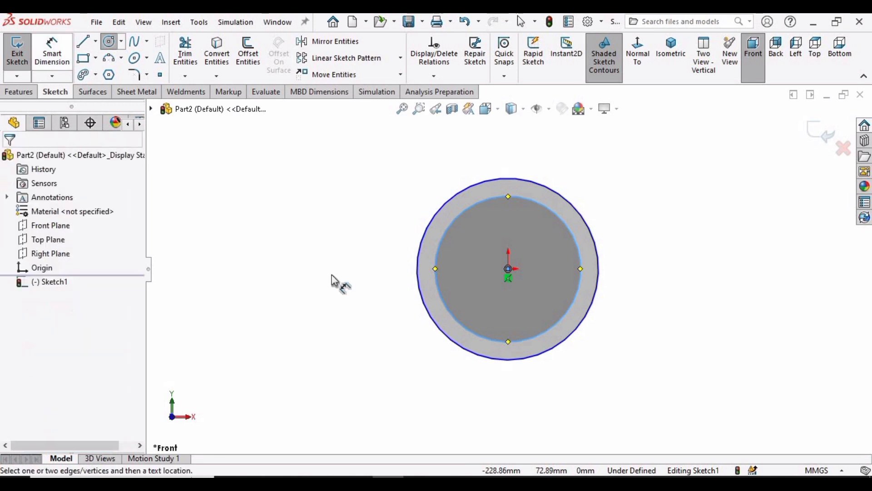
click(417, 278)
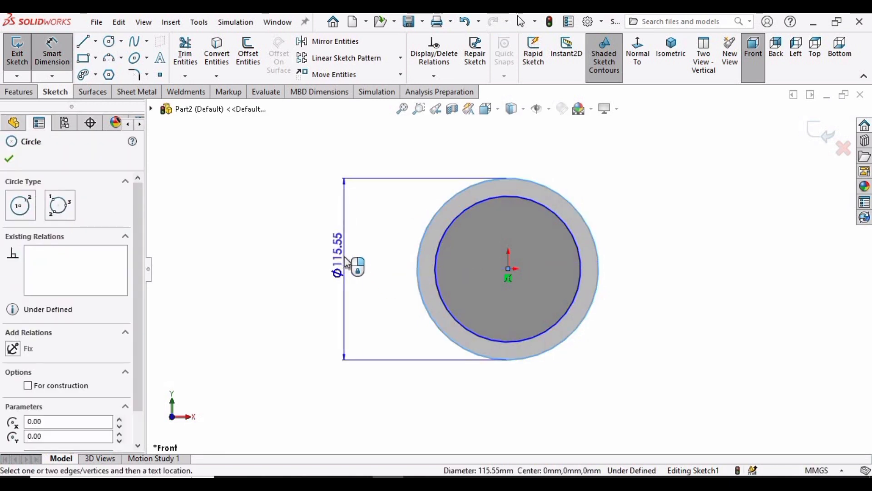
click(345, 263)
text(4)
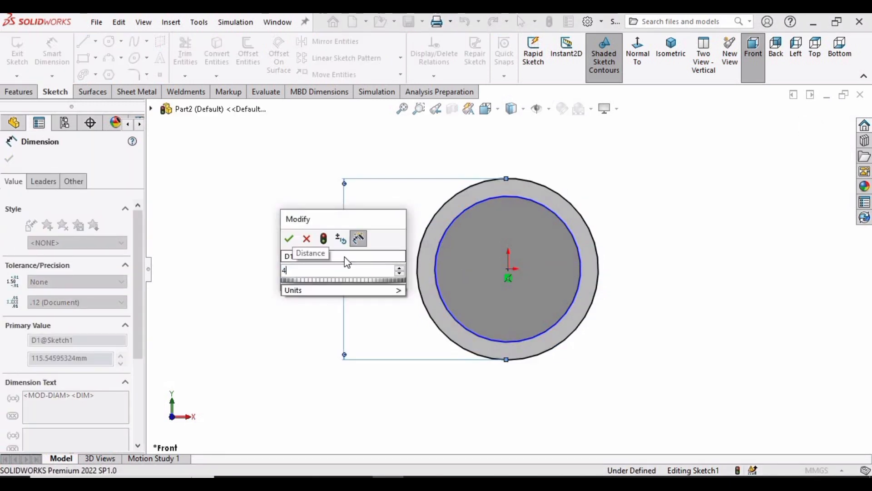
text(8.3)
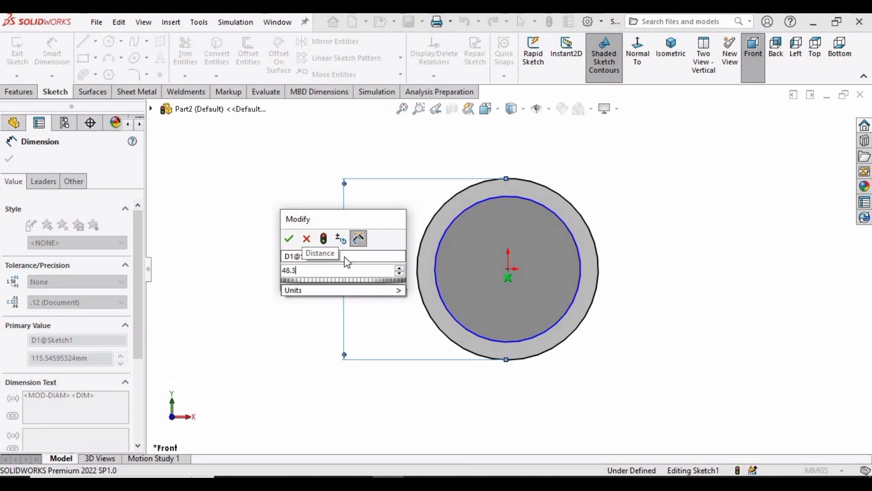
key(Return)
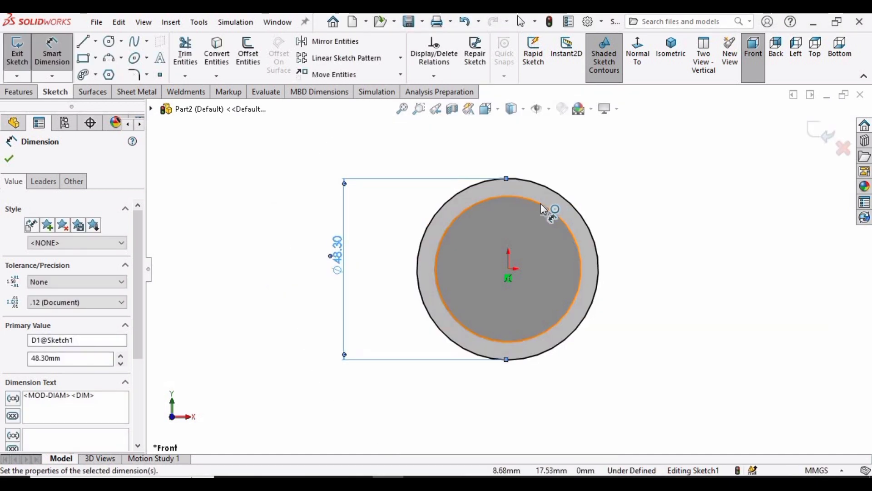
Dimension the radial gap between the inner and outer circles as 3.2 mm
click(543, 208)
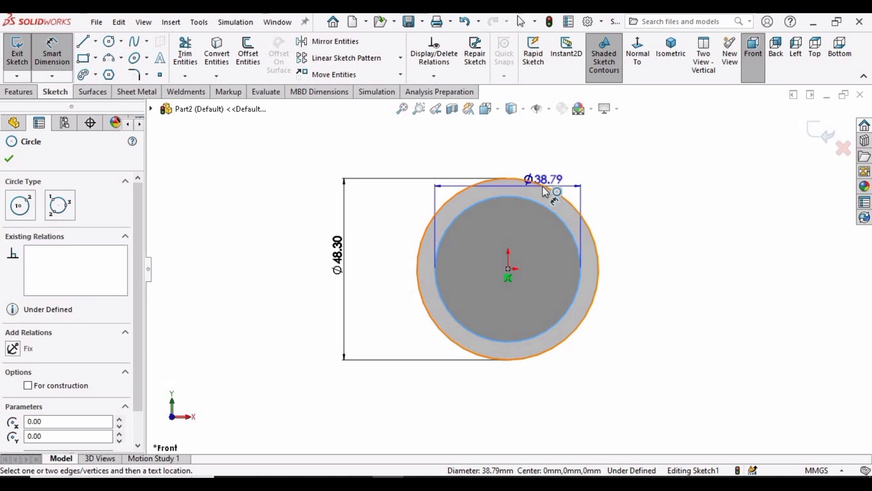
click(546, 191)
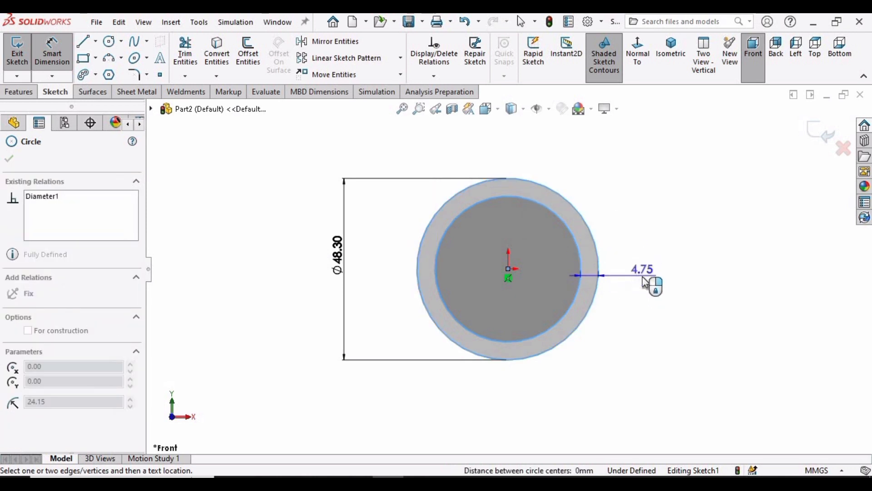
click(645, 282)
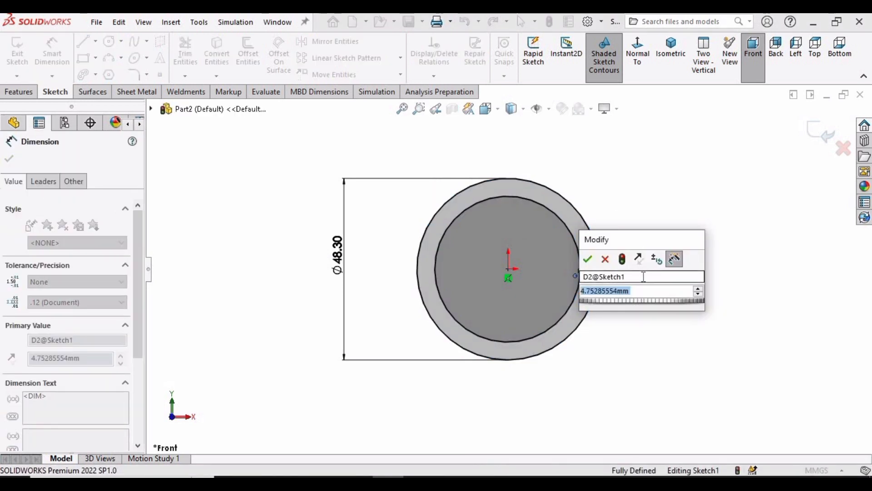
text(3.2)
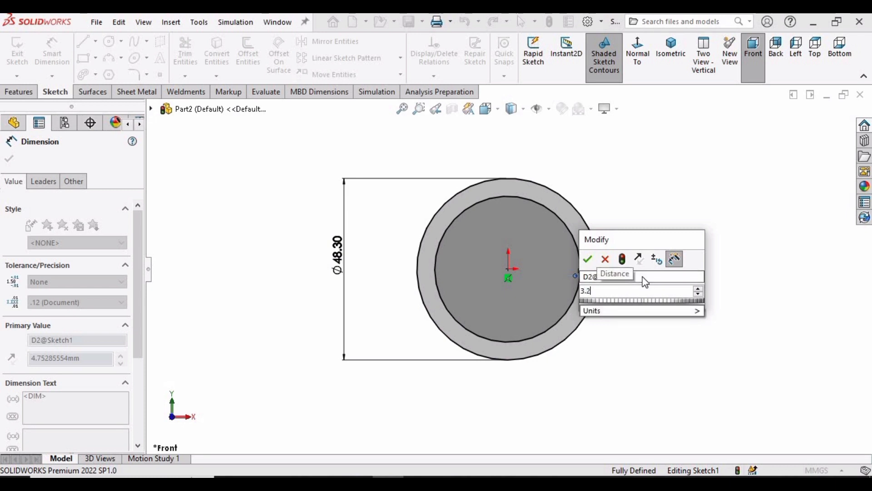
key(Return)
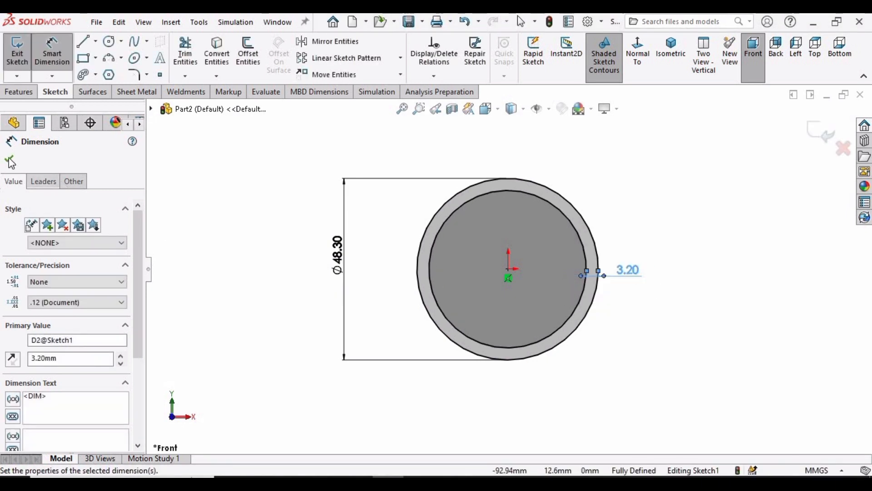
click(9, 156)
Extrude the ring profile to a blind depth of 650 mm as a tube
click(18, 93)
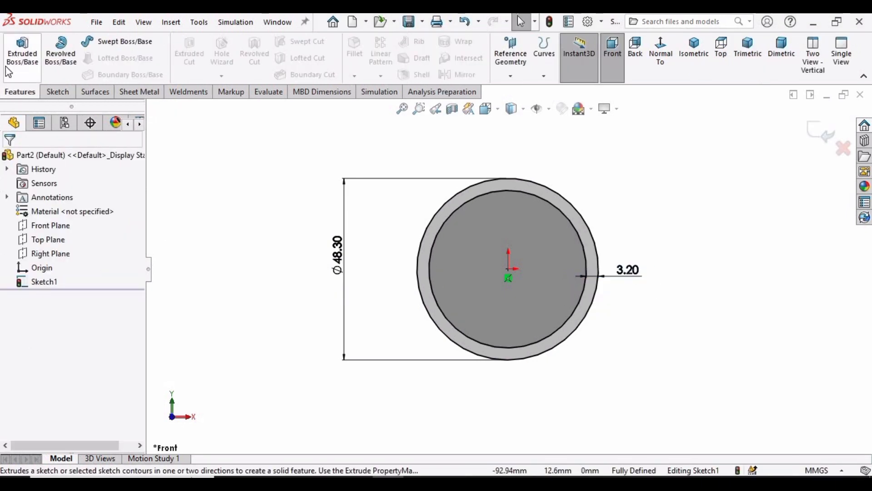
click(22, 54)
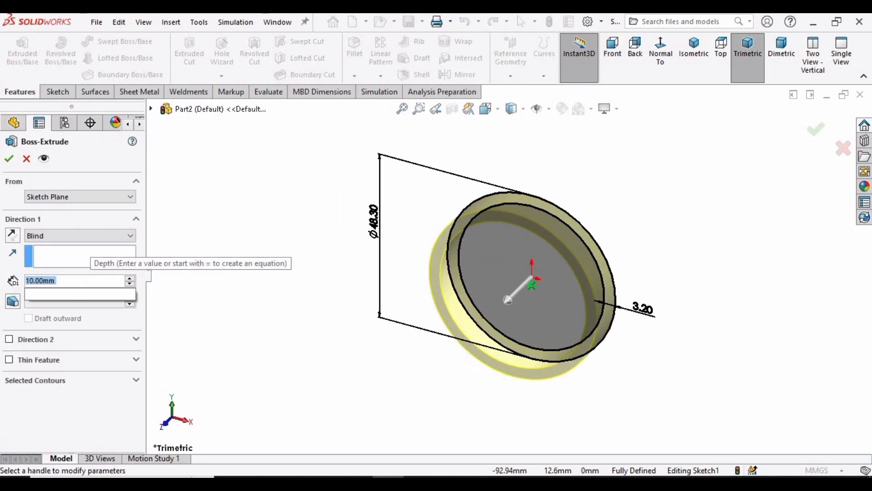
text(650)
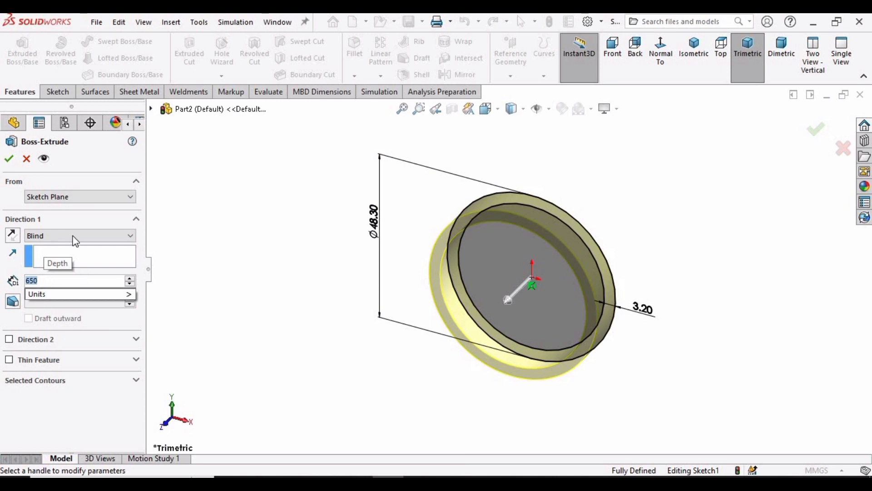
key(Return)
click(9, 160)
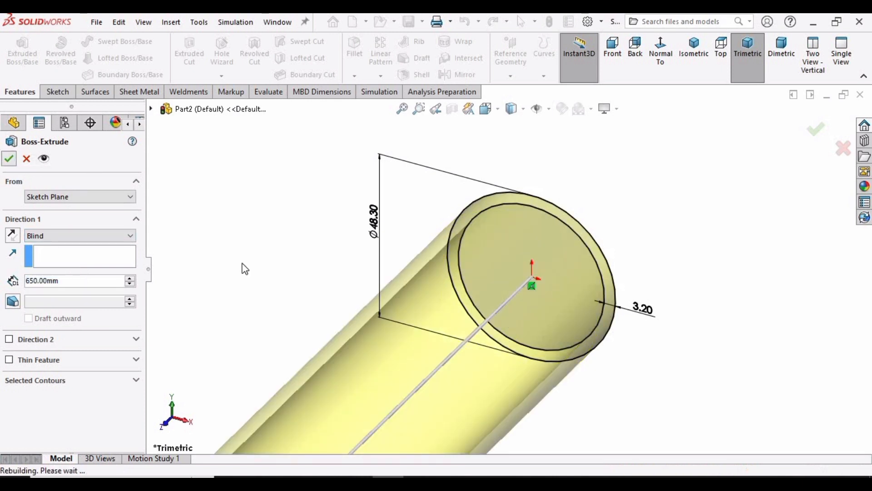
Apply the brushed nickel metal appearance to the extruded tube
scroll(313, 359, up, 5)
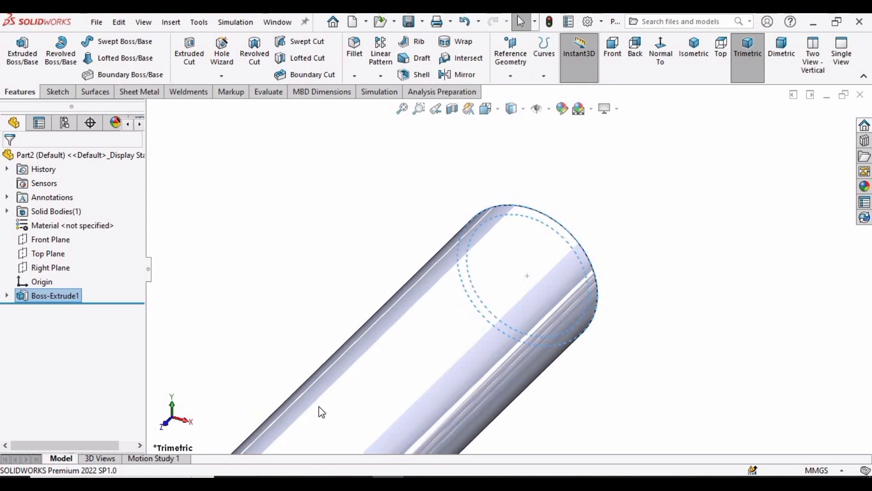
scroll(381, 409, down, 3)
scroll(428, 363, down, 5)
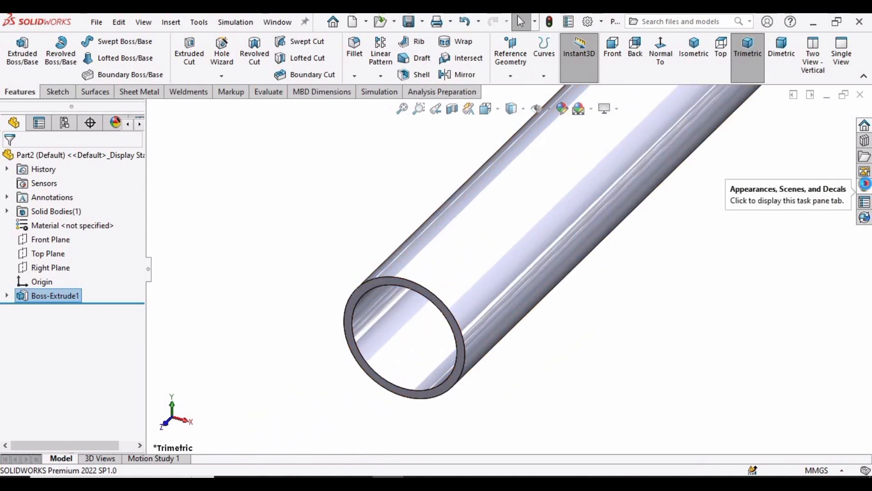
click(865, 188)
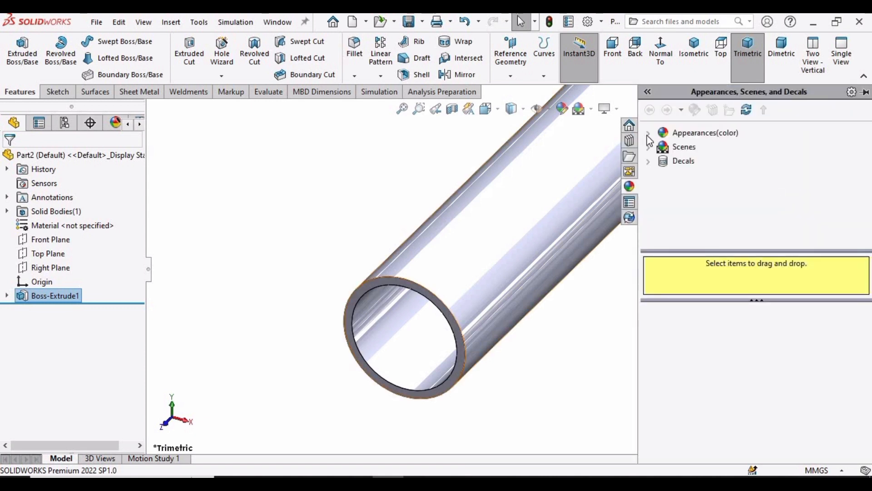
click(648, 132)
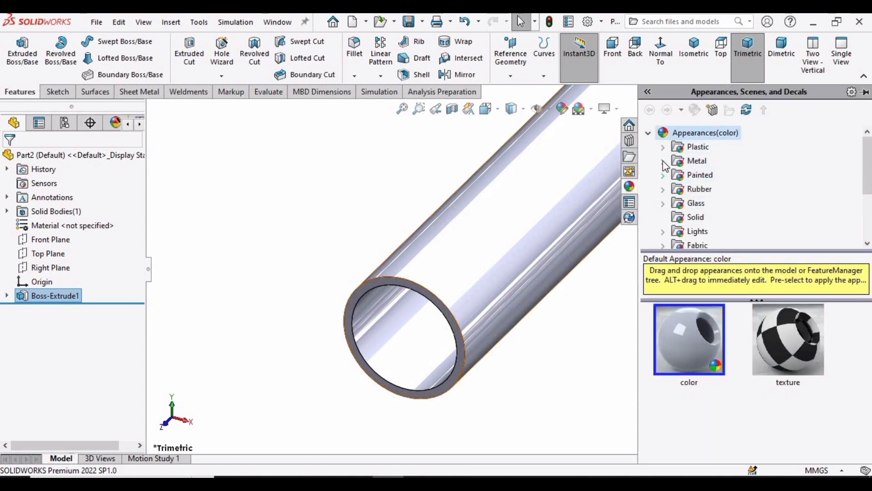
click(663, 161)
click(721, 232)
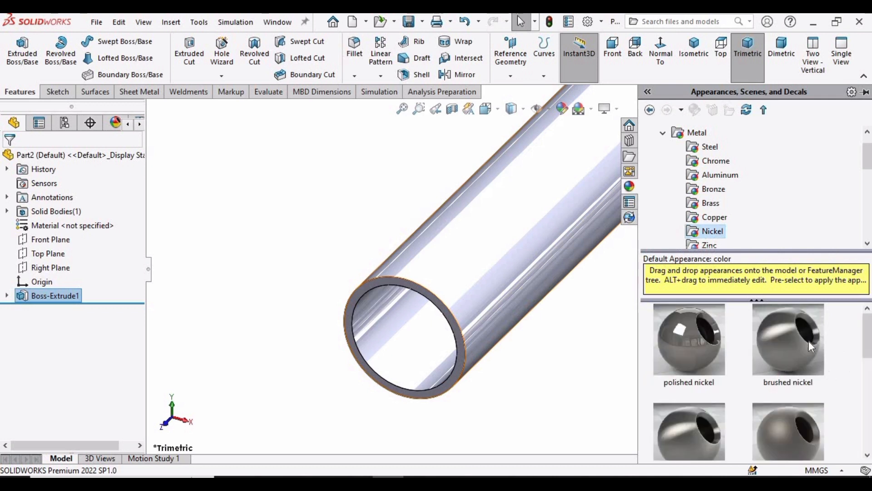
click(809, 341)
scroll(558, 302, up, 6)
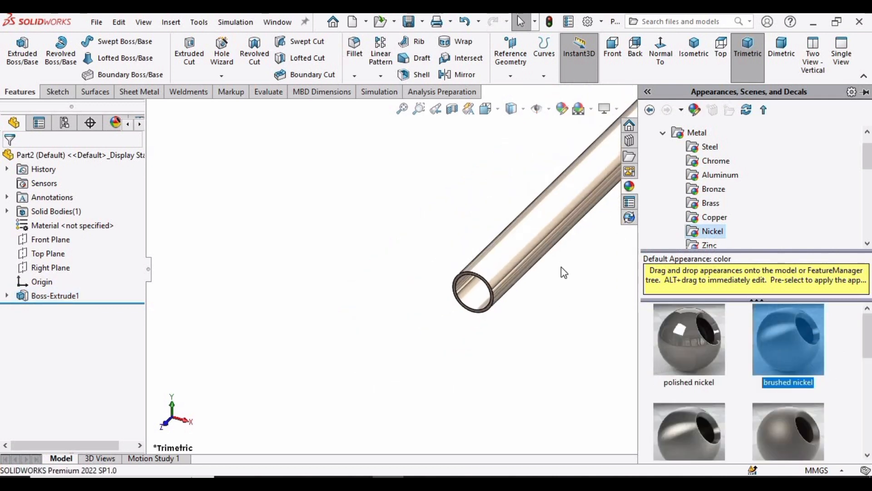
scroll(572, 290, down, 2)
click(601, 306)
Sketch a circle centred on the origin on the tube's front end face, matching its outer edge, and exit the sketch
scroll(490, 261, down, 3)
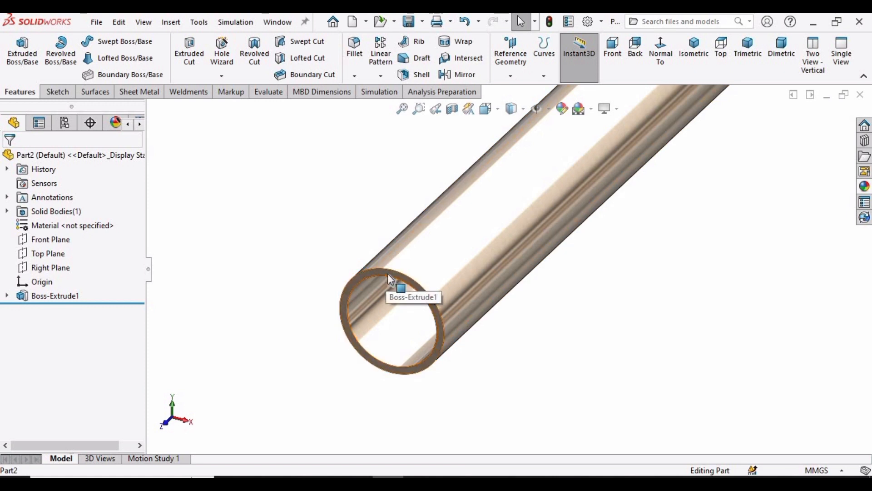
click(388, 274)
click(444, 236)
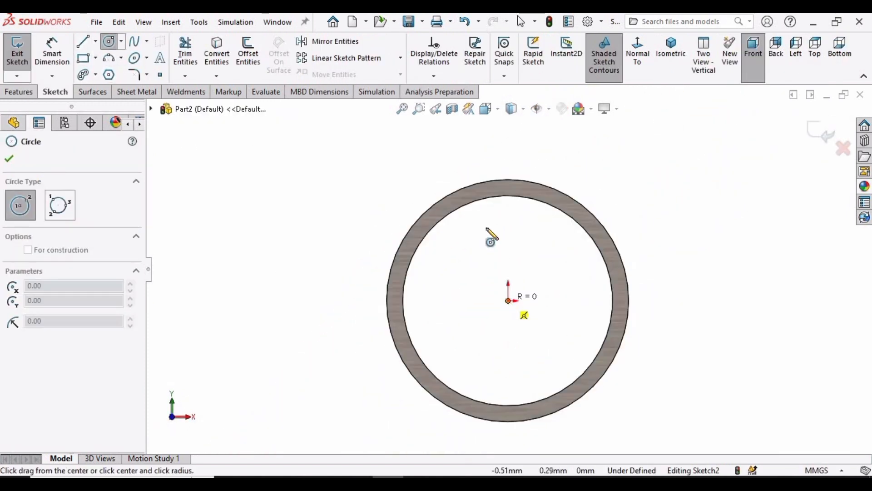
click(509, 301)
click(481, 197)
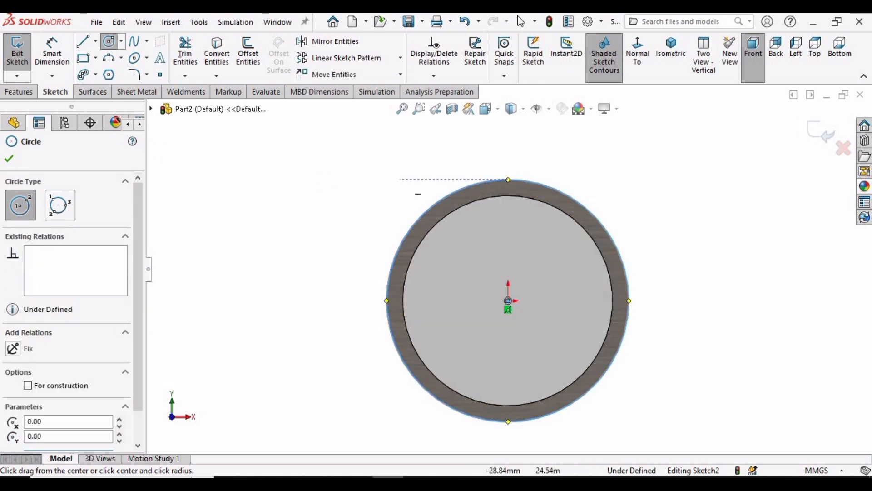
key(Escape)
scroll(462, 230, down, 3)
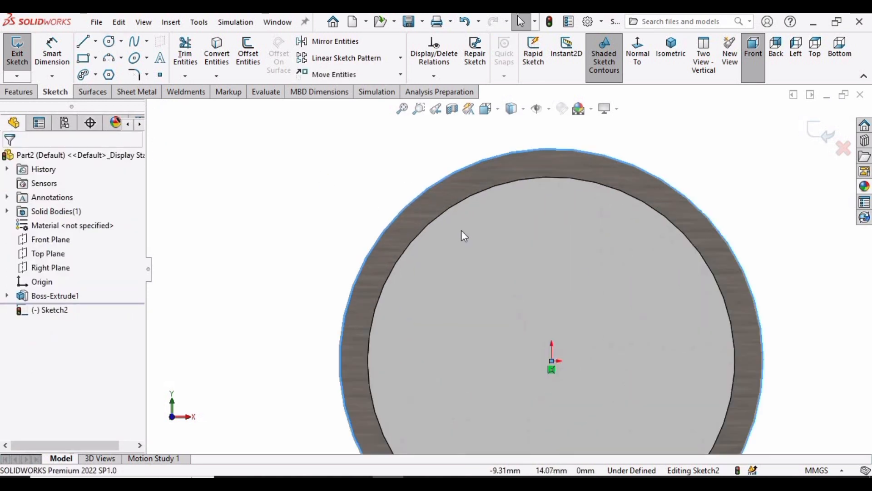
scroll(461, 230, up, 3)
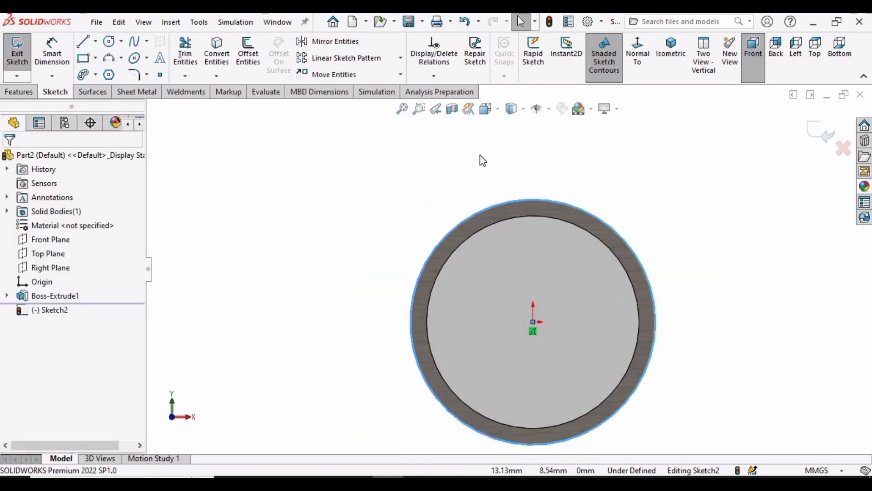
click(820, 131)
mouse_move(561, 249)
middle_down()
mouse_move(479, 261)
mouse_move(482, 286)
middle_up()
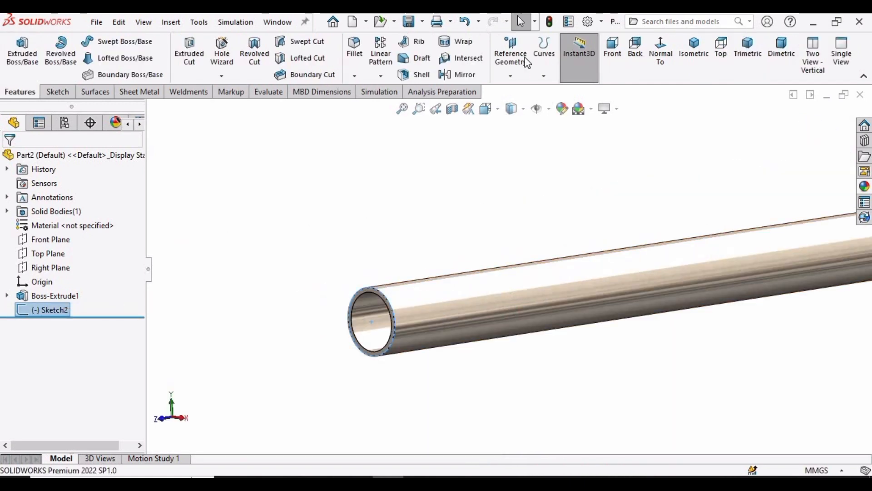
Create a clockwise constant-pitch helix from the end-face circle with 100 mm pitch, 6.5 revolutions, 180° start angle and reversed direction along the tube
click(541, 77)
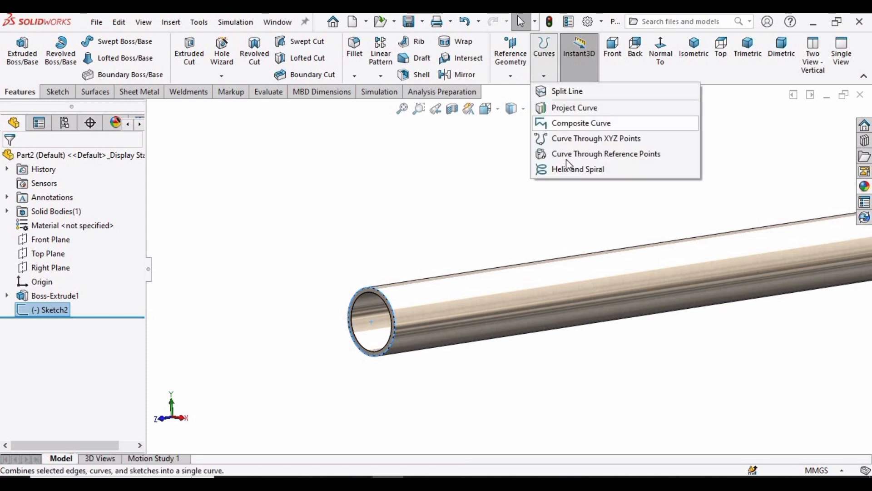
click(568, 169)
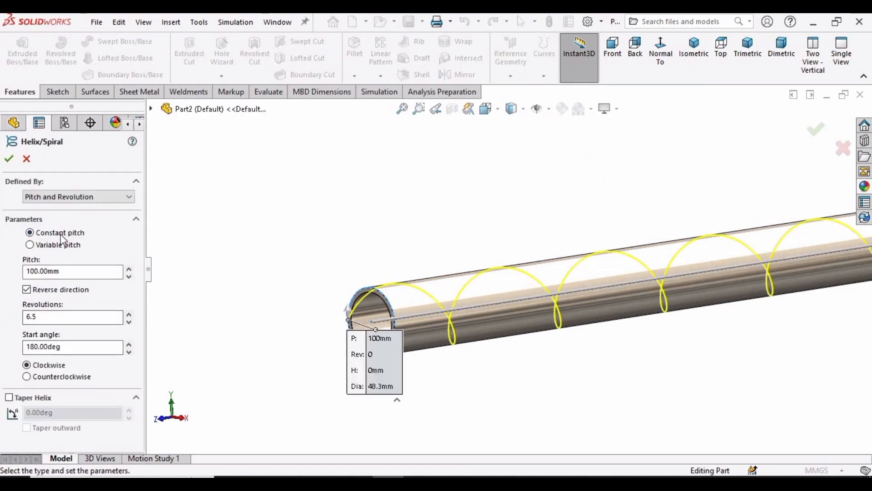
key(f)
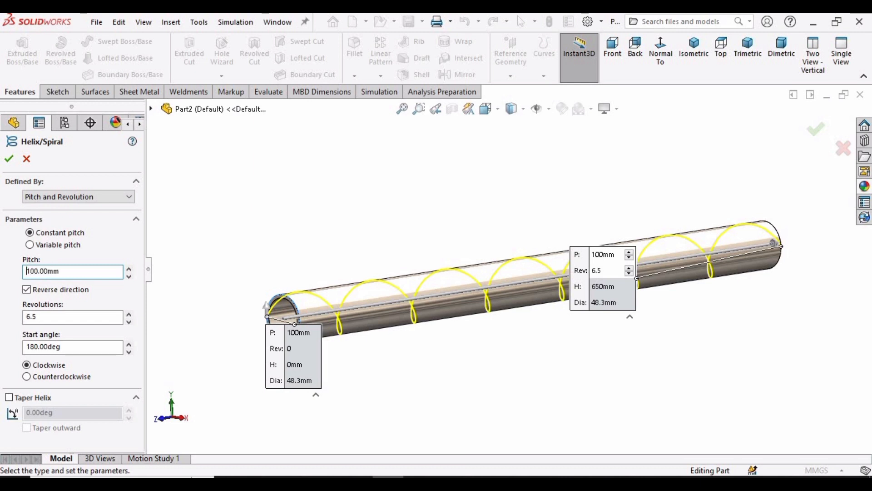
click(27, 290)
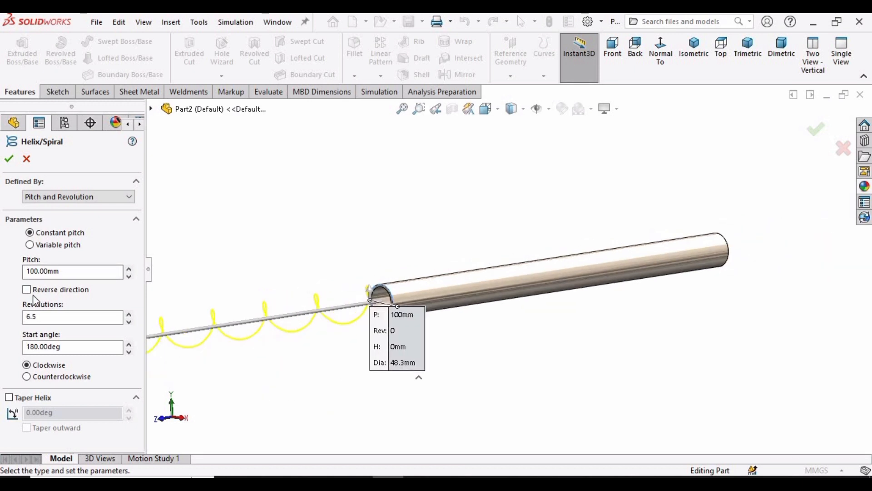
click(27, 291)
drag(54, 317, 5, 324)
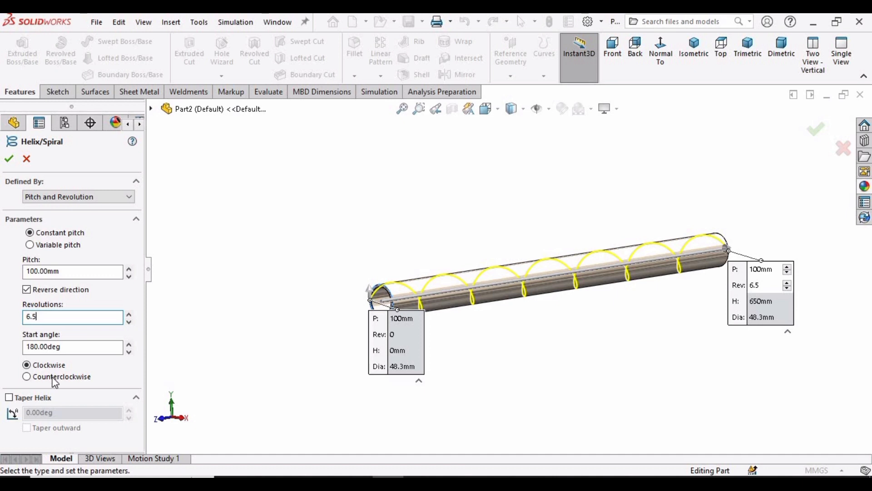
drag(64, 348, 14, 346)
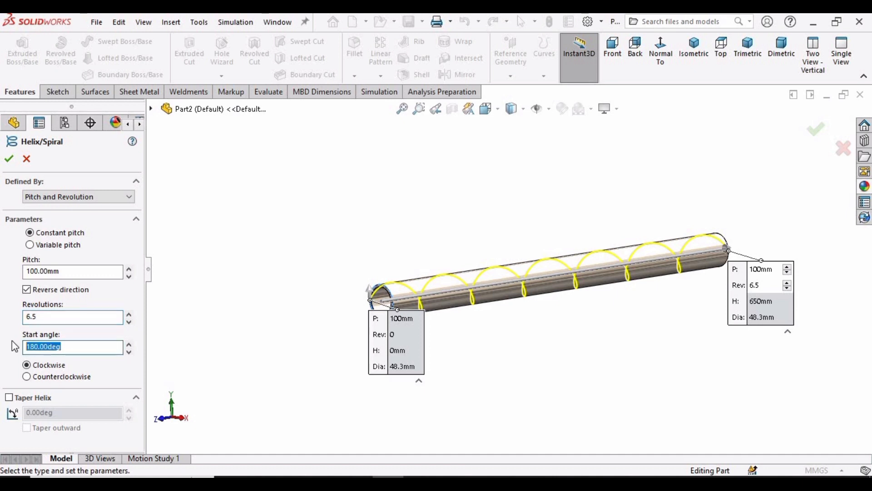
click(51, 366)
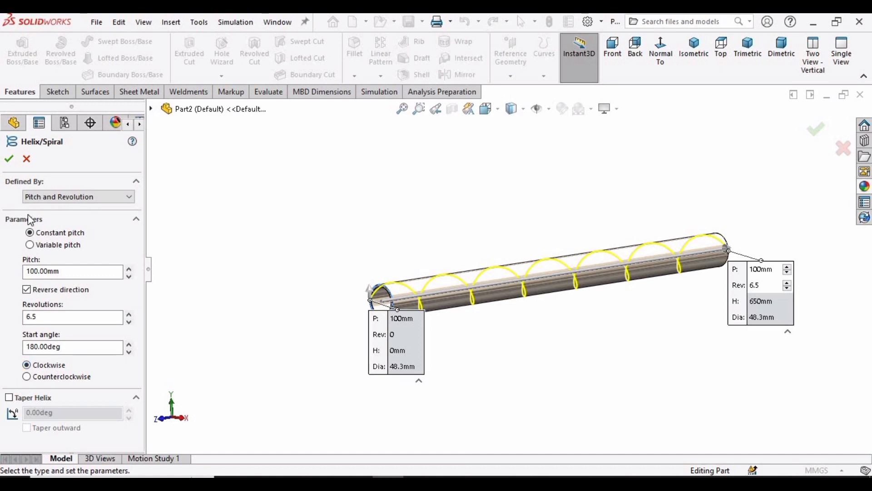
key(Return)
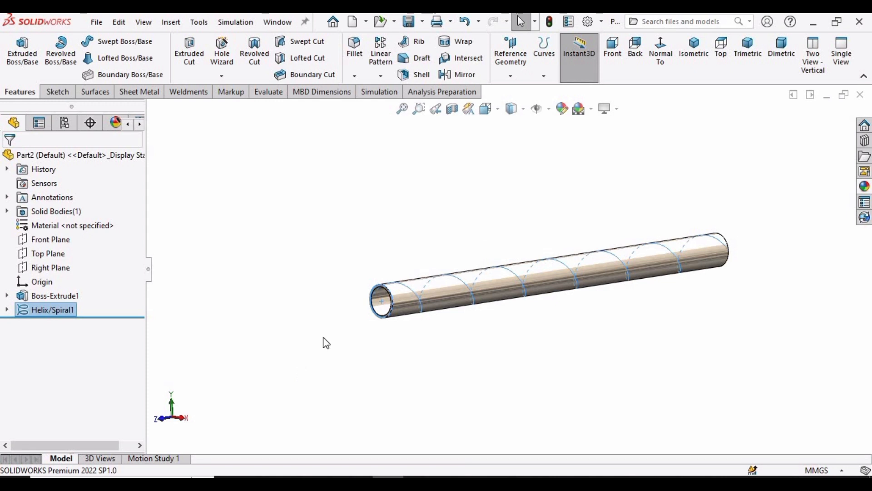
Create a reference plane through the helix's start point and perpendicular to the helix curve, clearing the preselected helix reference first
click(511, 75)
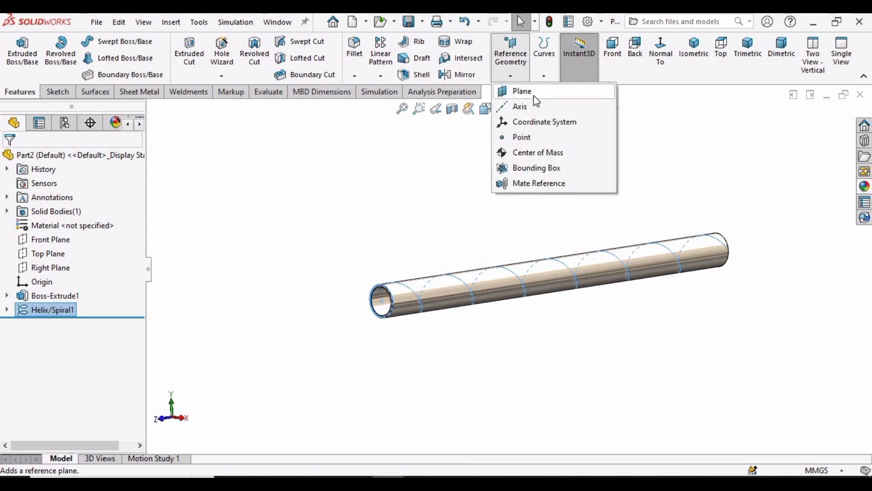
click(509, 91)
scroll(456, 289, down, 2)
scroll(442, 287, down, 2)
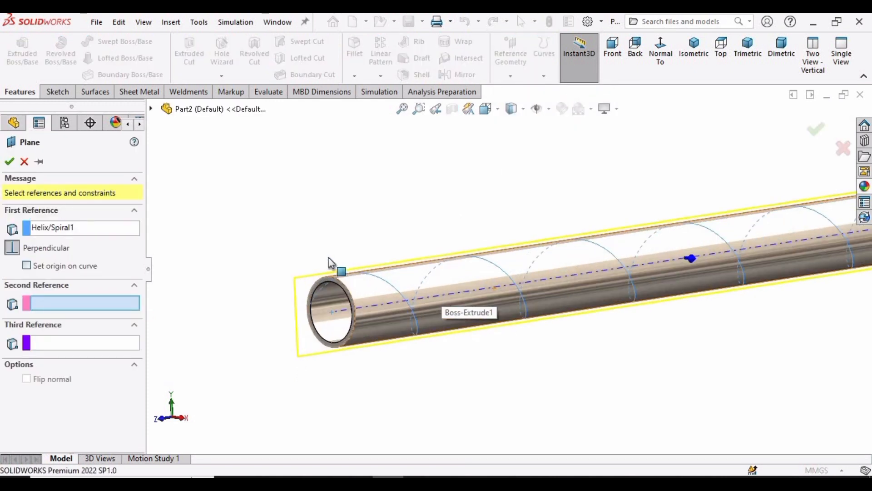
click(70, 229)
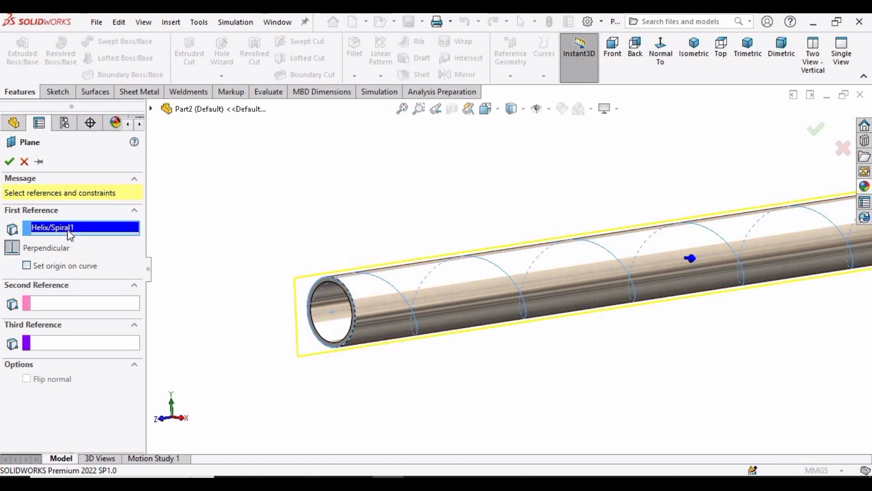
key(Delete)
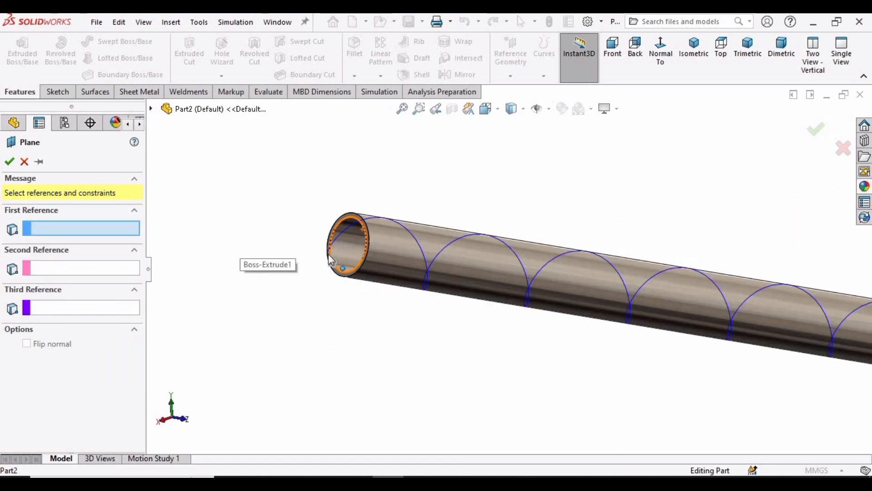
scroll(404, 261, down, 2)
mouse_move(405, 261)
middle_down()
mouse_move(440, 247)
mouse_move(475, 303)
mouse_move(404, 254)
middle_up()
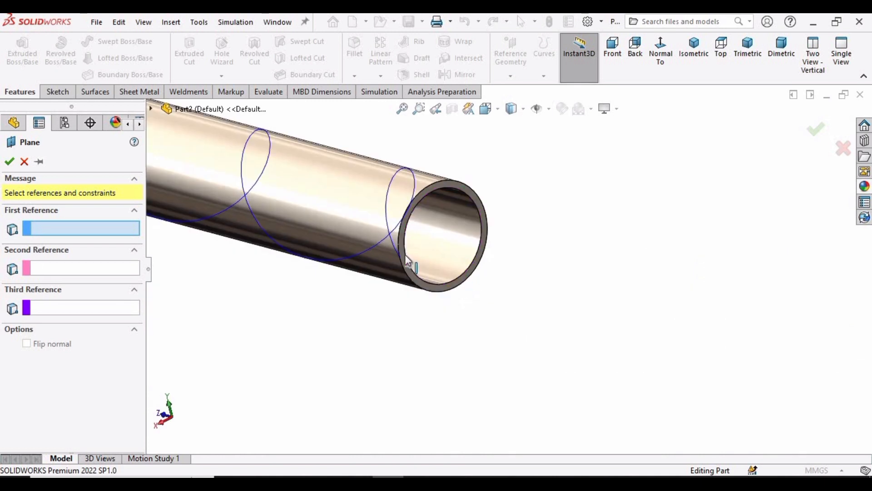
scroll(476, 284, down, 3)
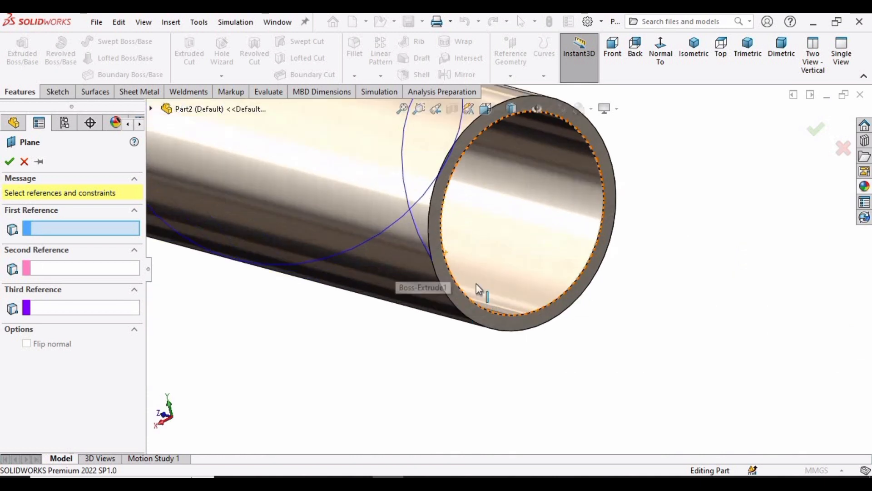
click(433, 261)
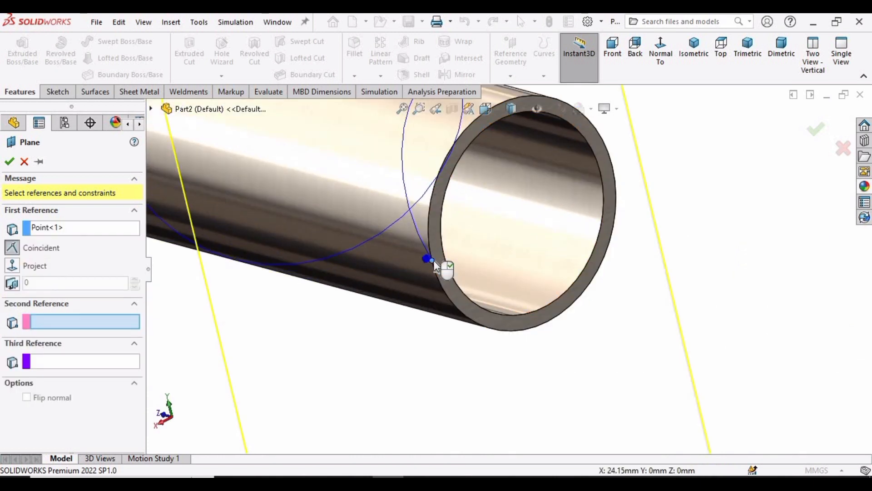
scroll(417, 233, down, 2)
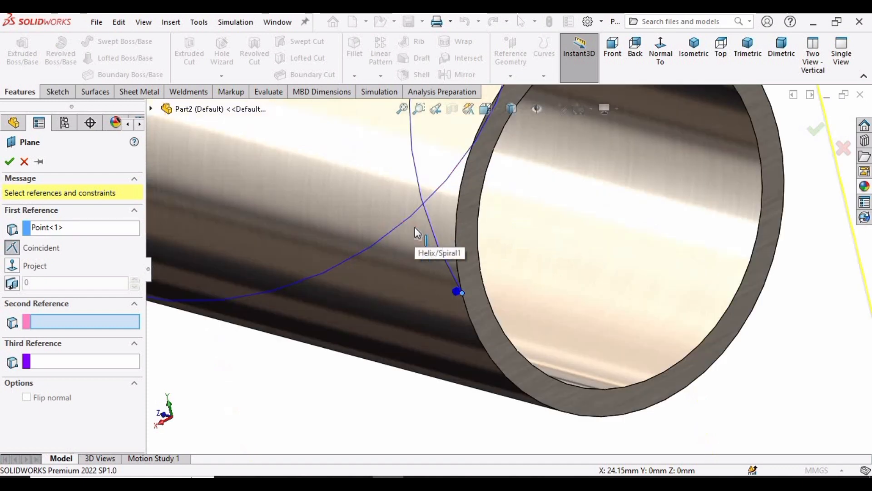
click(437, 243)
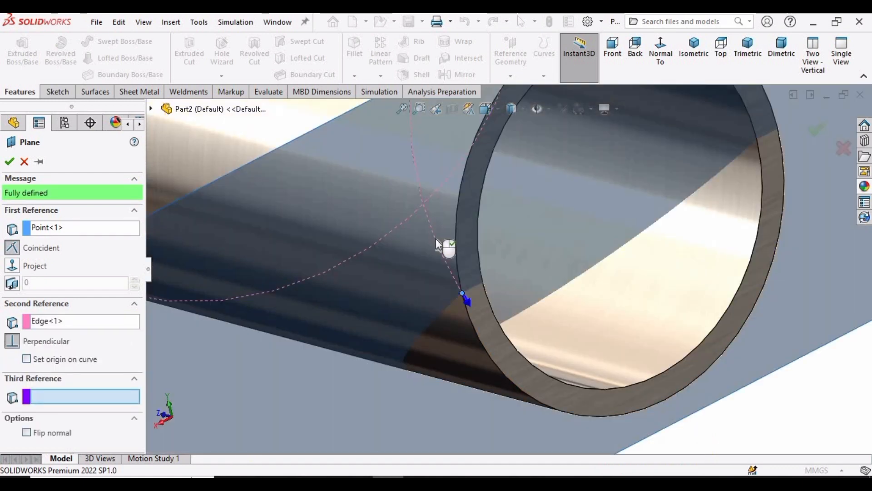
scroll(437, 243, up, 3)
middle_drag(448, 247, 415, 224)
scroll(414, 224, up, 8)
middle_drag(547, 284, 603, 271)
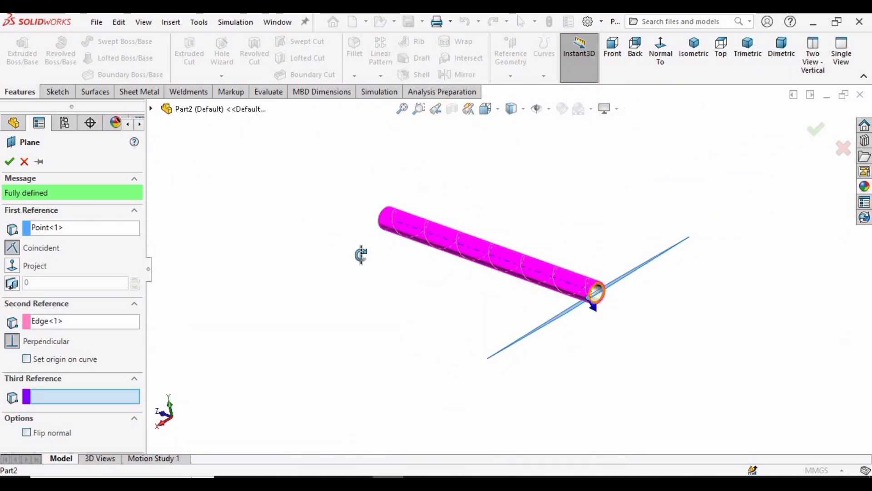
click(10, 162)
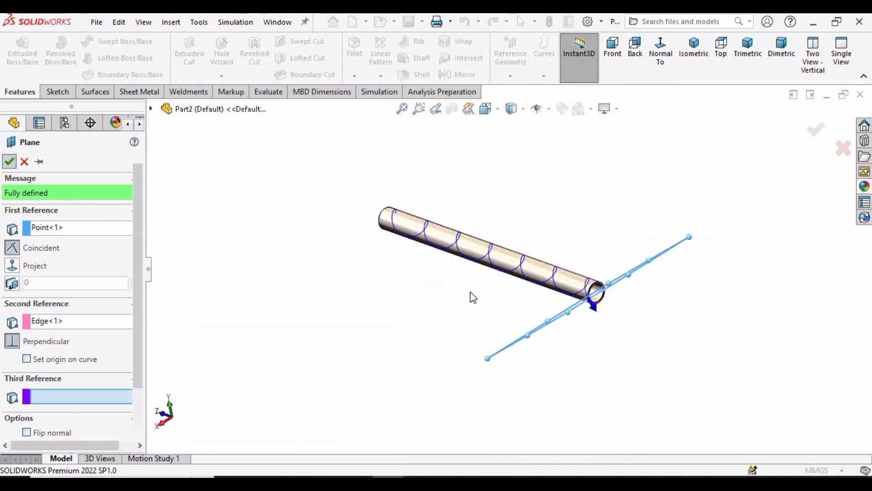
Sketch a corner rectangle about 32 by 4 mm on the new plane, starting at the helix's start point and extending outward from the tube
scroll(527, 295, up, 1)
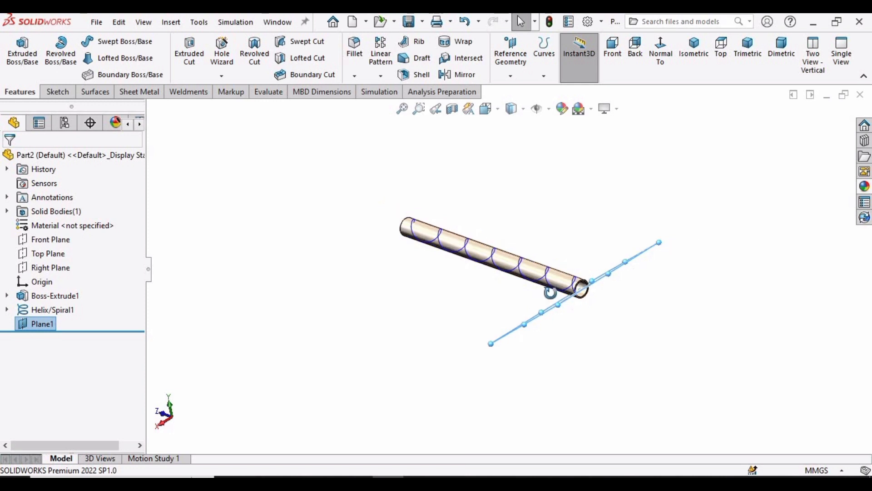
middle_drag(551, 292, 601, 316)
scroll(601, 316, down, 3)
right_click(599, 286)
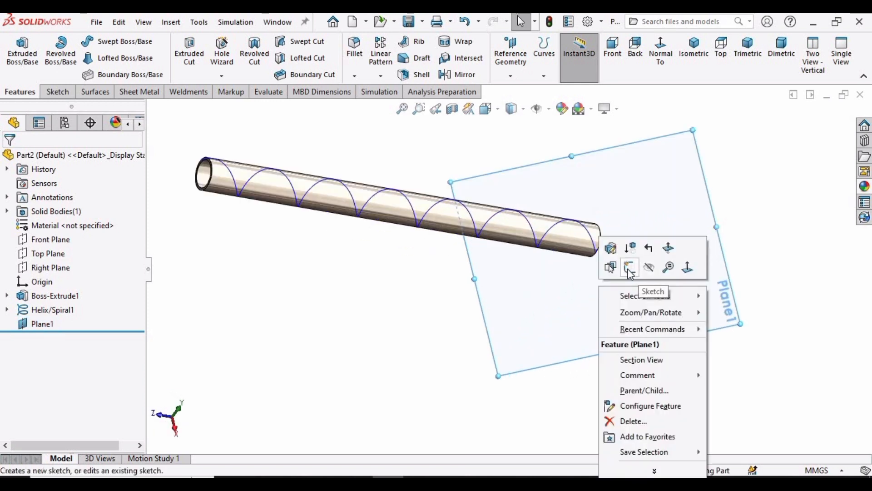
click(629, 271)
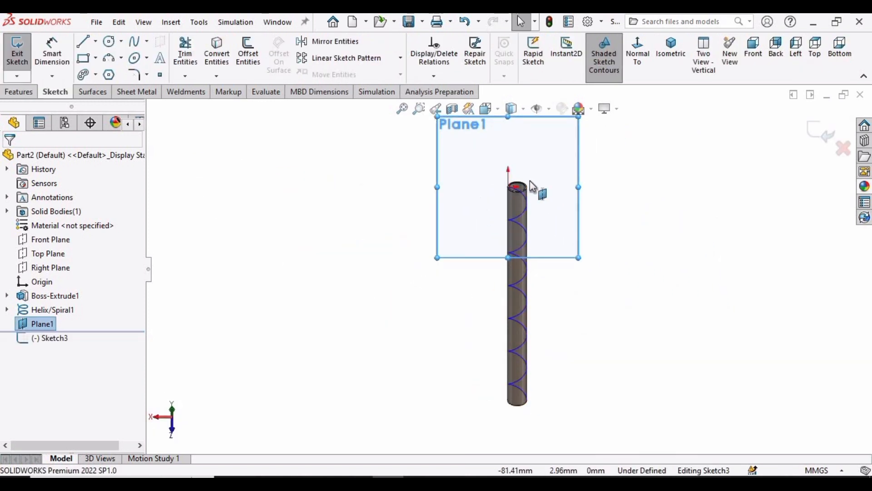
scroll(510, 198, down, 5)
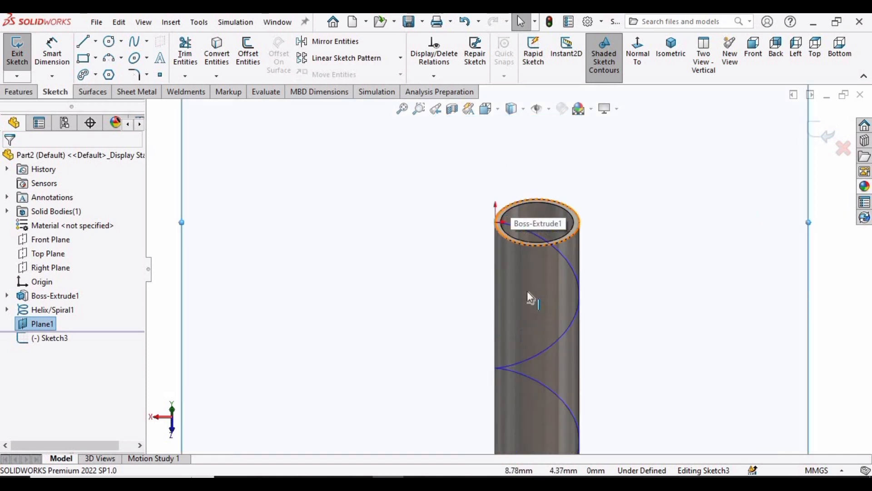
scroll(489, 232, down, 3)
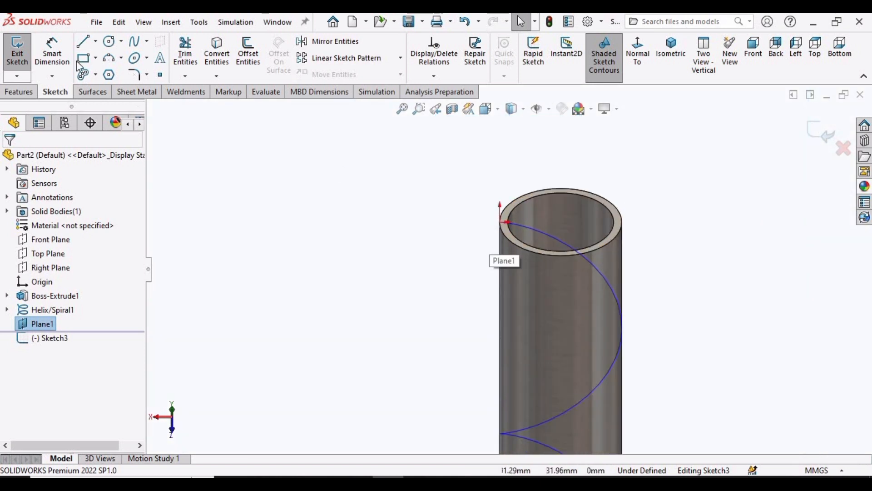
click(95, 59)
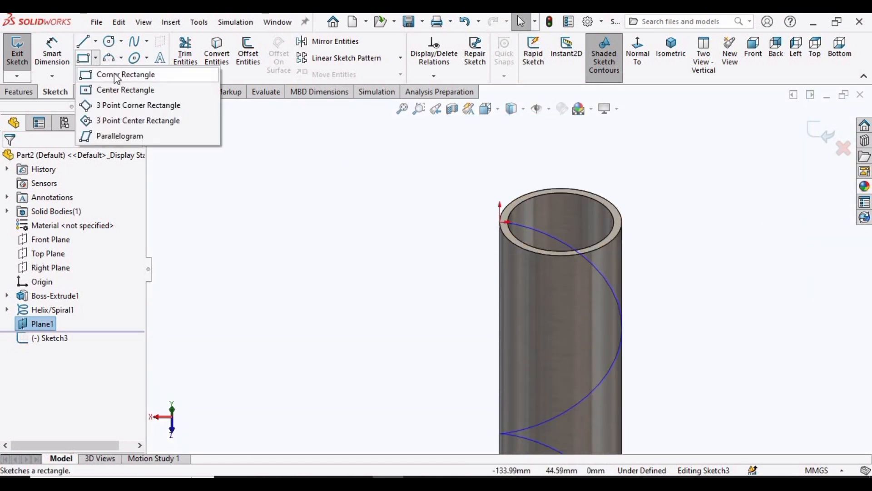
click(145, 75)
scroll(530, 236, down, 4)
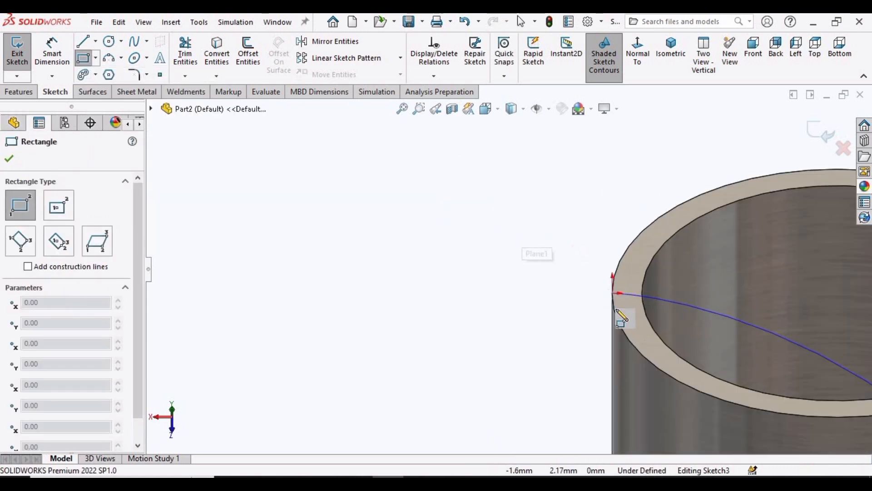
click(615, 294)
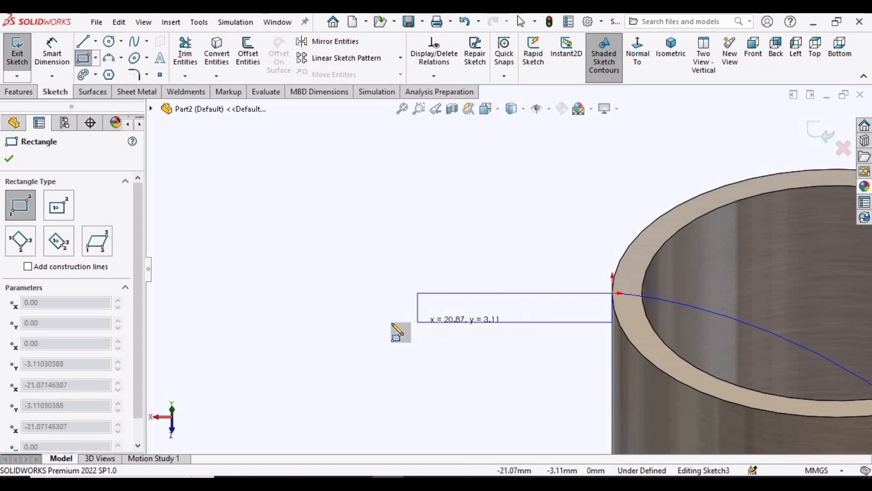
click(312, 330)
Dimension the rectangle's long edge as 40 mm
click(43, 60)
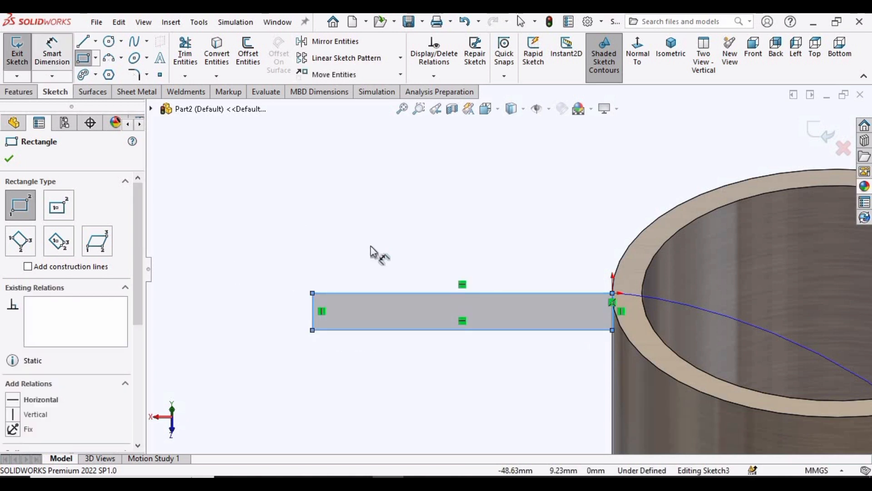
click(353, 293)
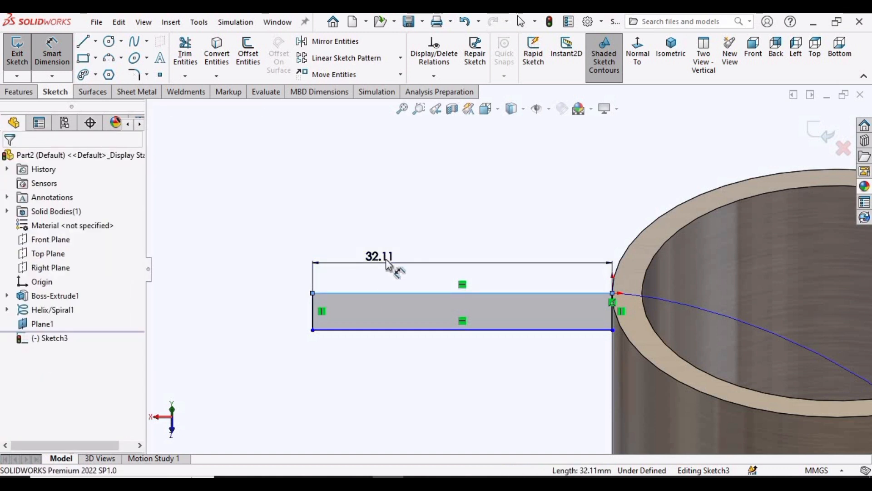
click(386, 264)
text(40)
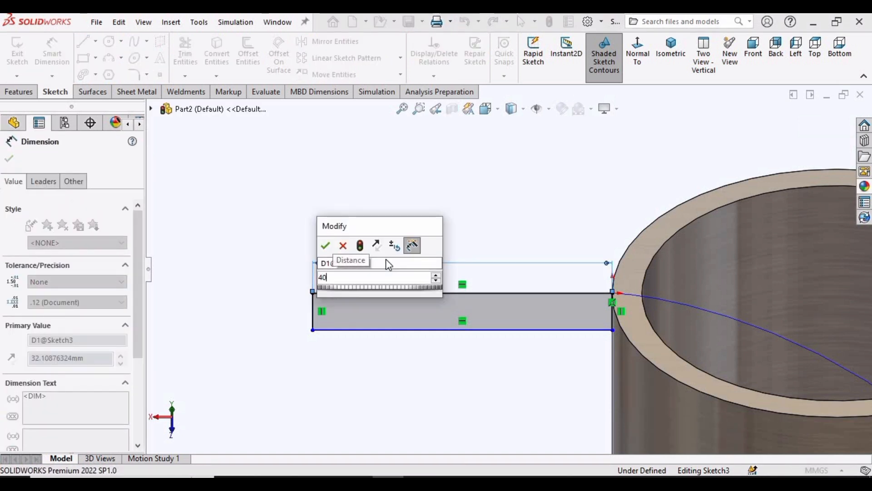
key(Return)
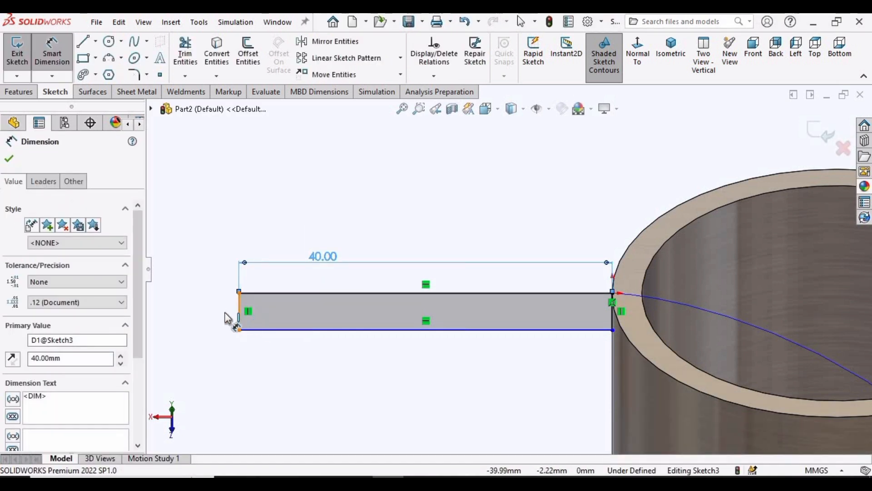
Dimension the rectangle's short edge as 2 mm and finish dimensioning
click(225, 314)
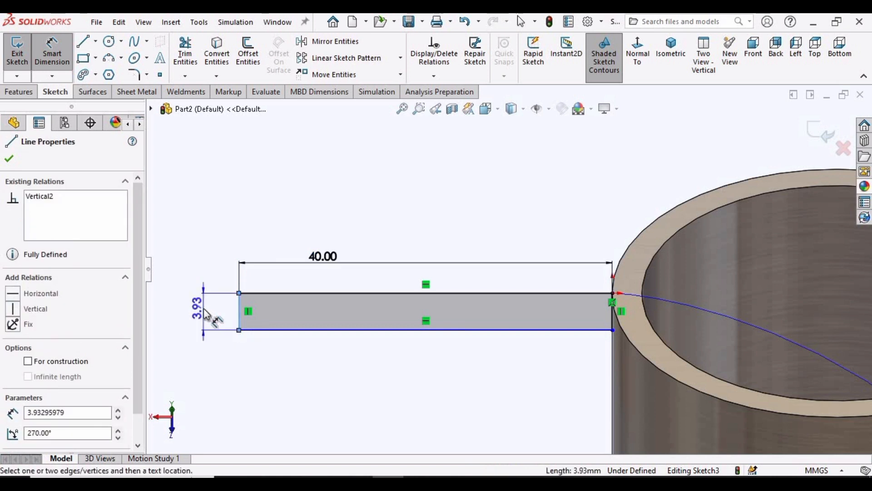
click(205, 312)
text(2)
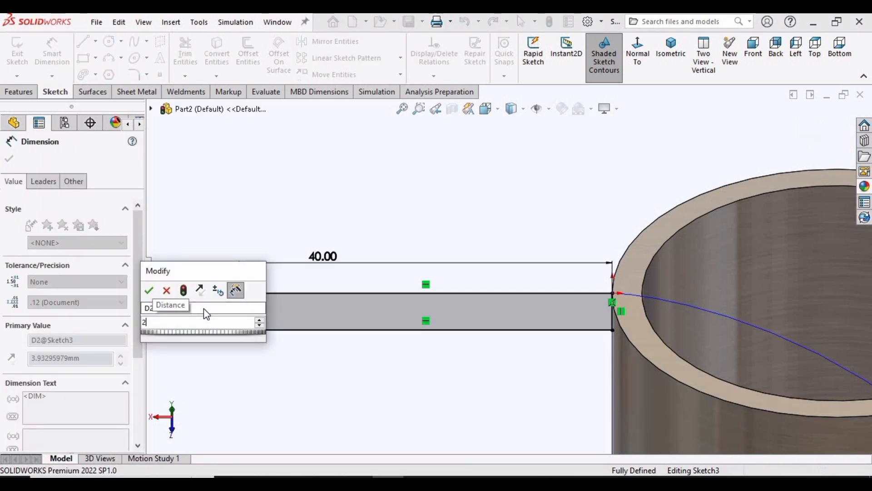
key(Return)
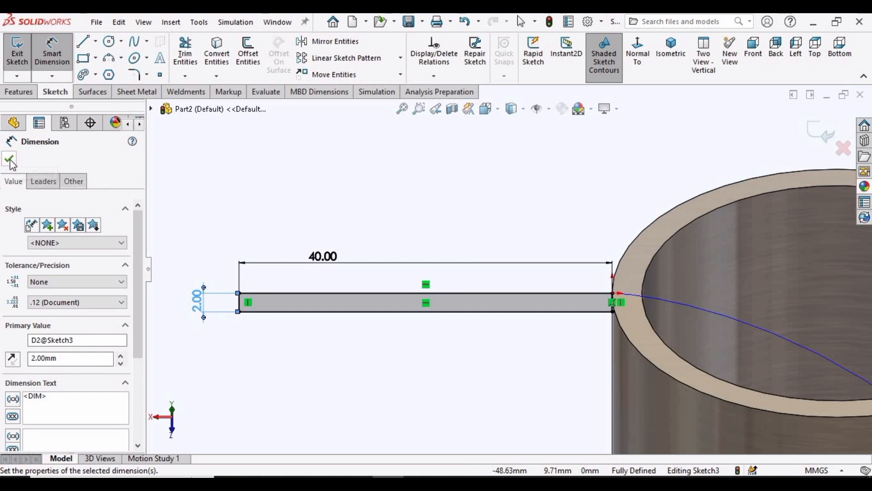
click(10, 159)
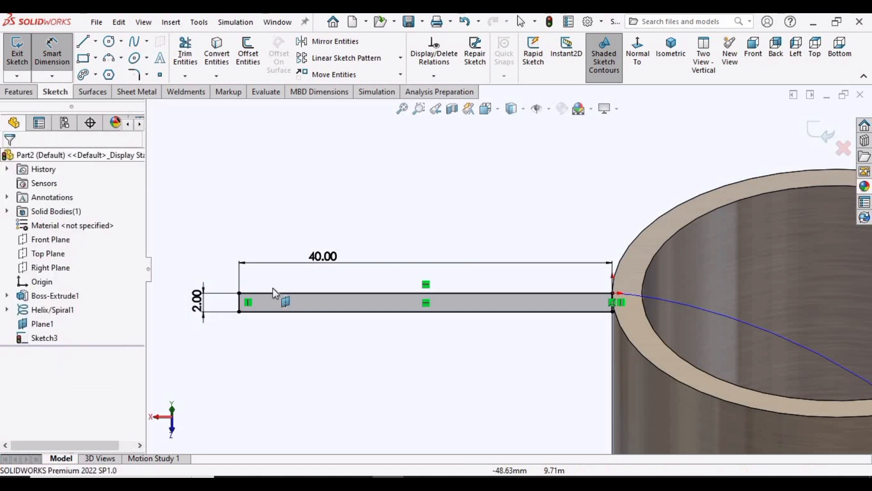
Close the finished sketch and start a Swept Boss/Base with the 40 × 2 mm rectangle as its profile
click(815, 138)
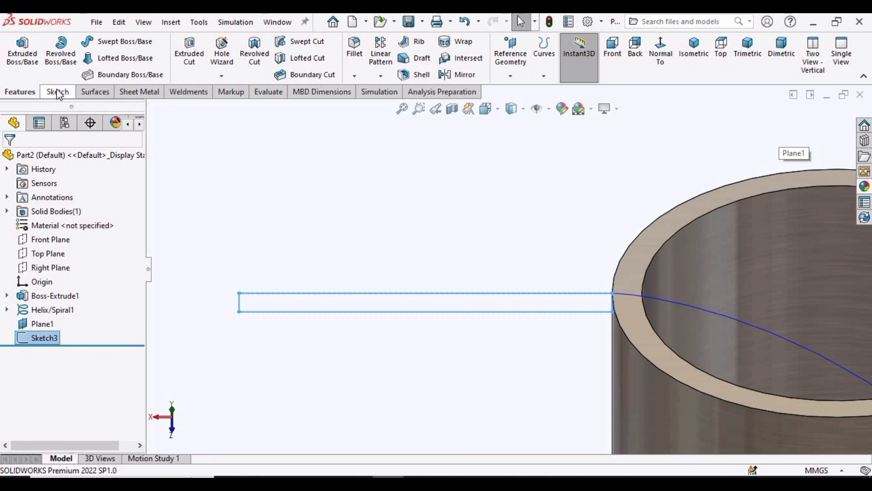
click(124, 42)
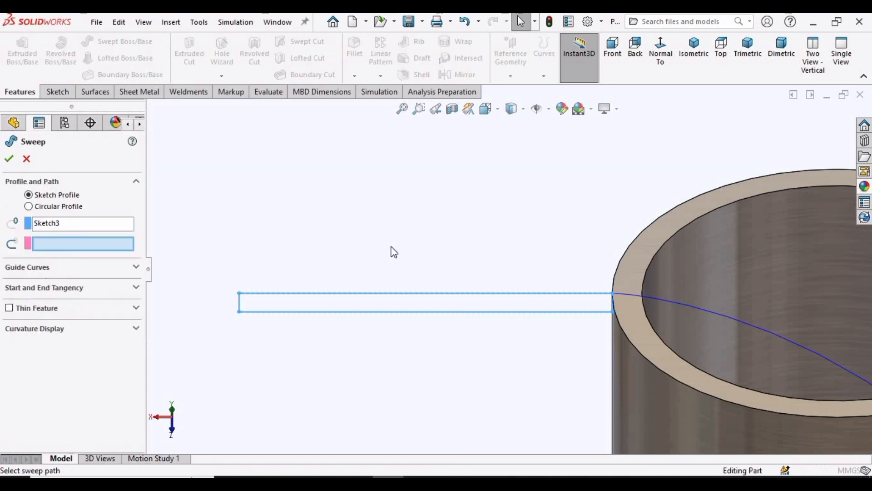
click(64, 225)
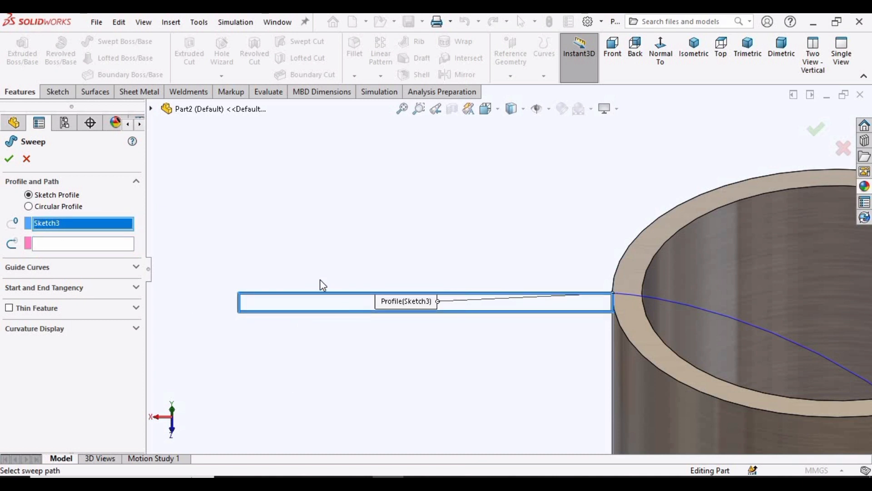
click(321, 311)
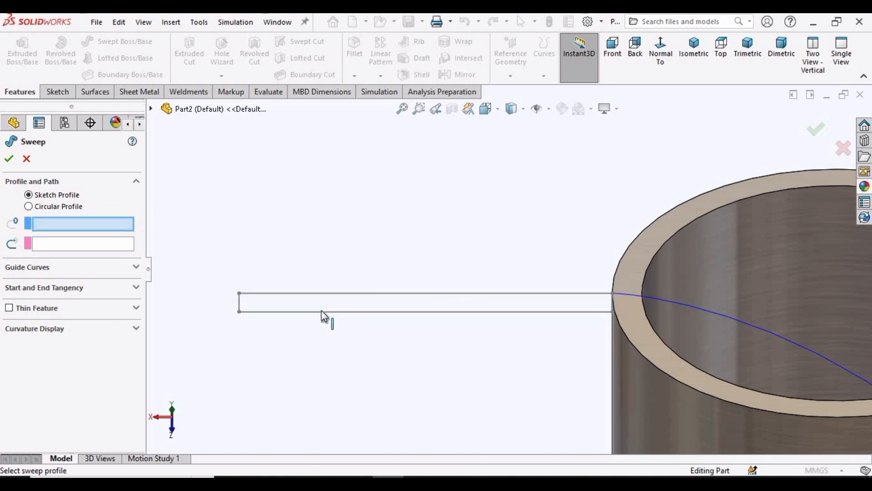
click(321, 311)
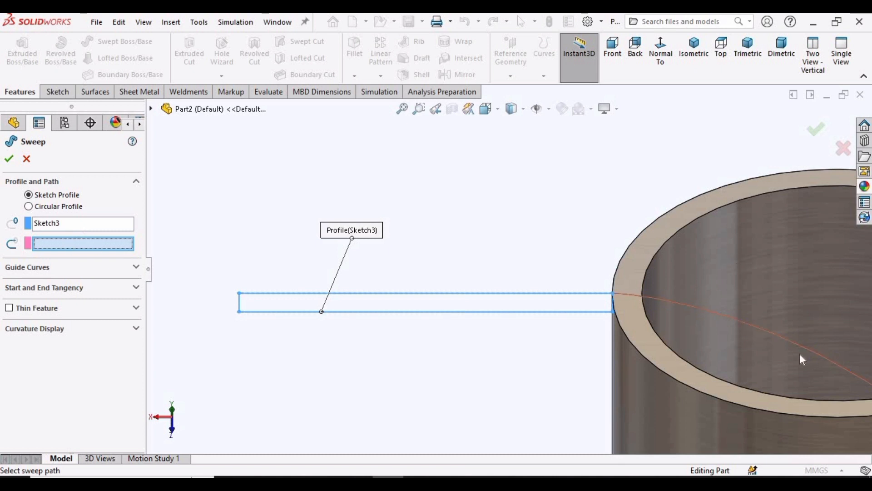
Sweep the rectangle profile along the helix curve around the tube and accept the feature
scroll(799, 353, up, 6)
scroll(661, 332, down, 3)
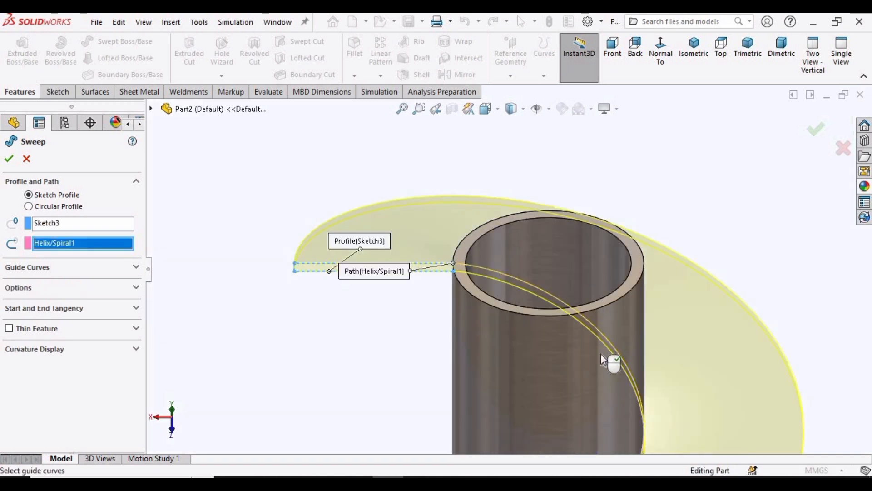
scroll(601, 353, up, 5)
middle_drag(537, 377, 525, 390)
scroll(525, 390, up, 10)
scroll(516, 394, up, 2)
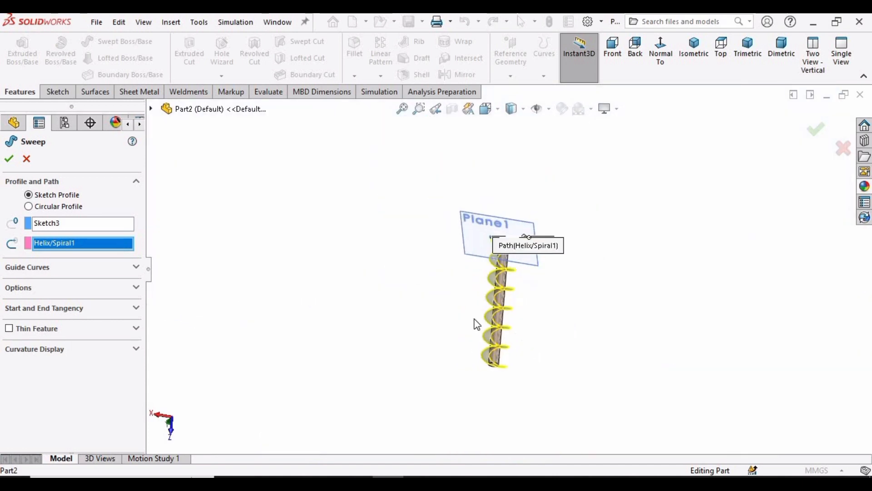
scroll(497, 334, down, 9)
middle_drag(445, 305, 374, 285)
scroll(375, 285, up, 4)
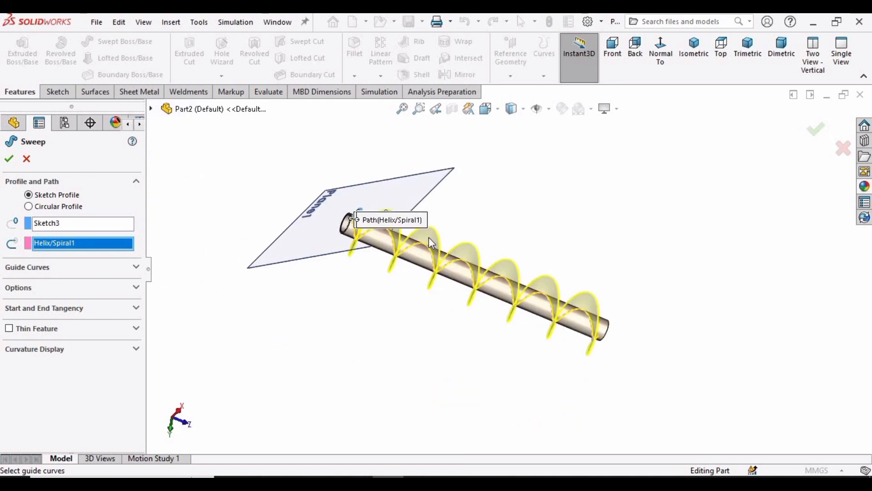
scroll(428, 237, down, 1)
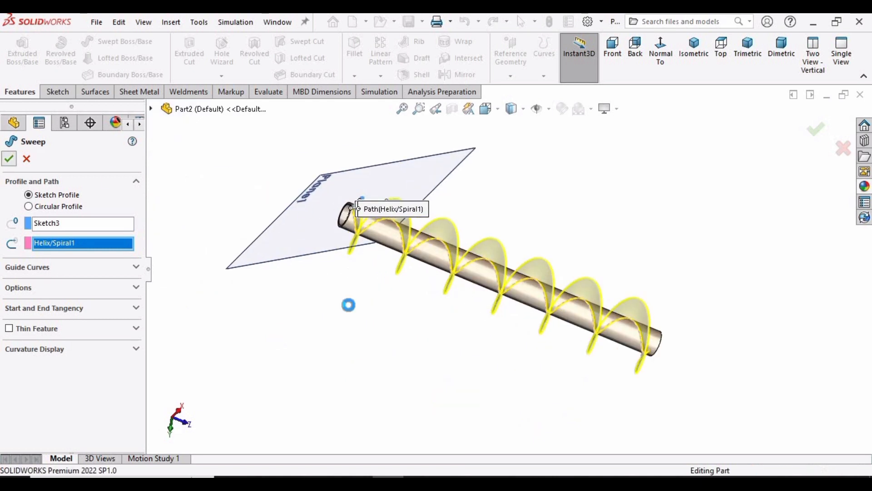
Hide the reference plane at the tube's end and the helix curve
click(380, 180)
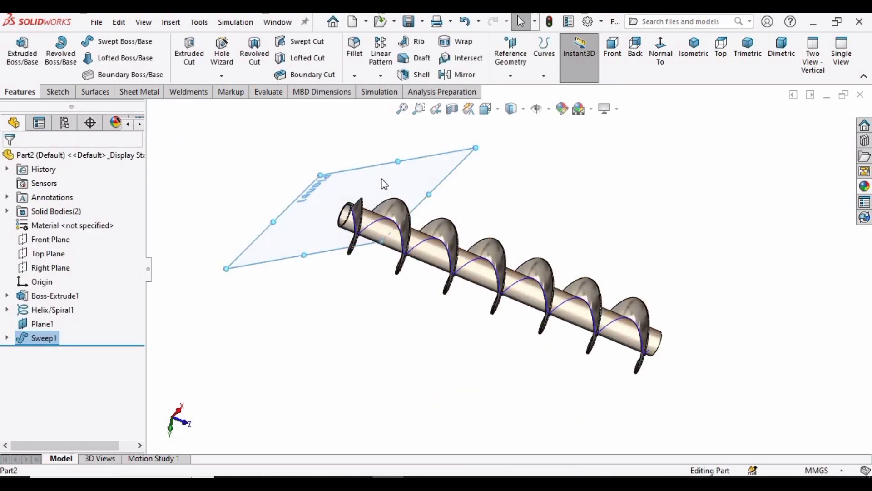
right_click(379, 180)
click(428, 160)
scroll(409, 259, down, 6)
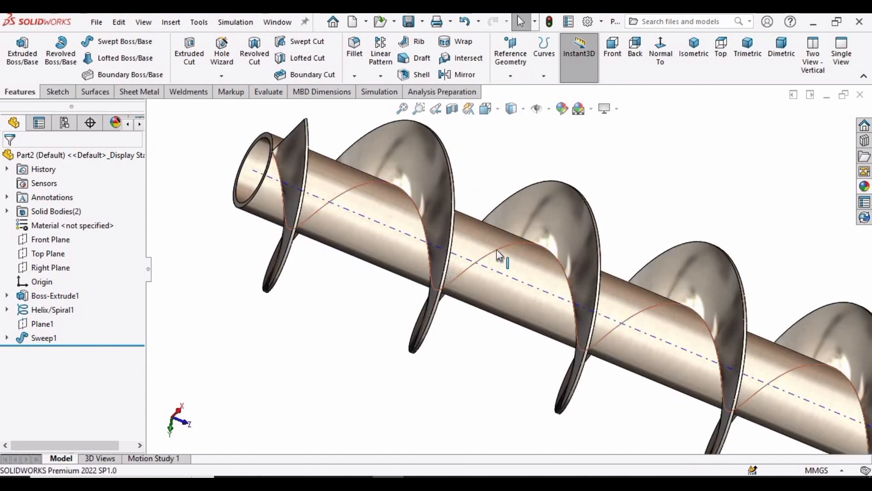
right_click(497, 250)
click(525, 232)
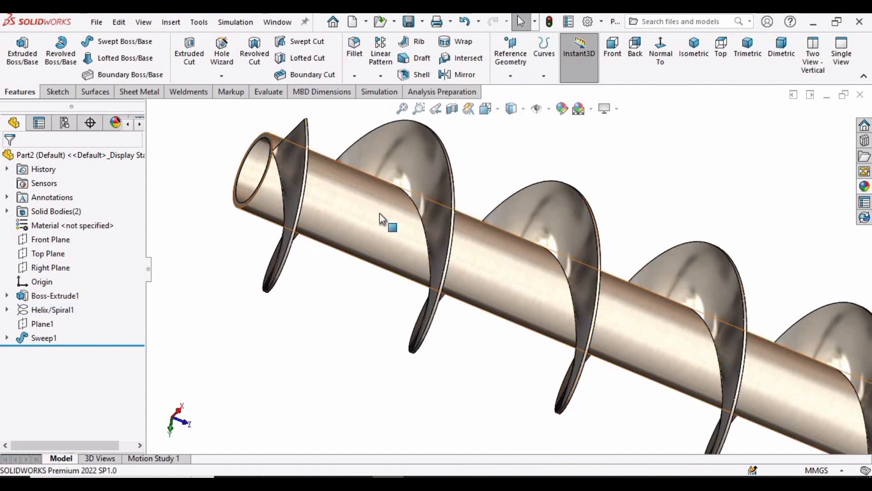
Examine the tube and its helical flight from several sides and finish in the isometric view
scroll(379, 212, up, 3)
scroll(319, 213, down, 2)
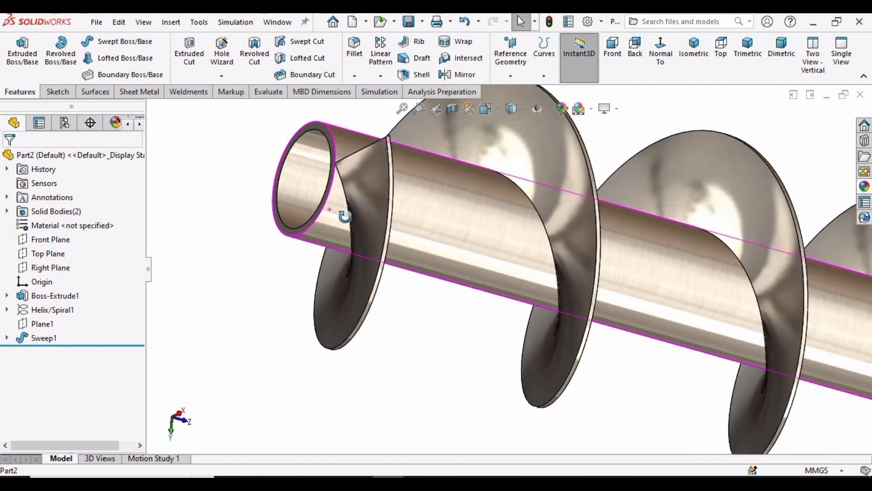
middle_drag(344, 215, 436, 318)
scroll(310, 189, up, 8)
scroll(450, 209, up, 3)
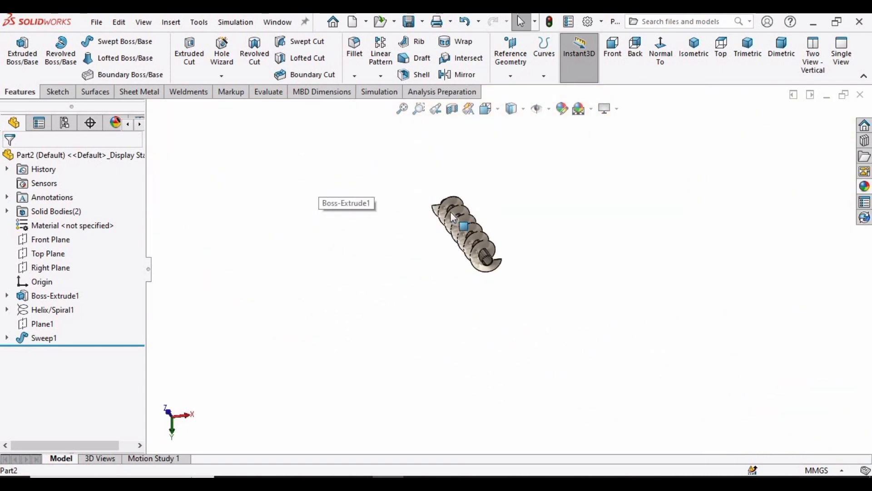
scroll(457, 234, down, 2)
scroll(473, 221, down, 4)
middle_drag(457, 277, 646, 236)
middle_drag(641, 422, 697, 78)
click(677, 69)
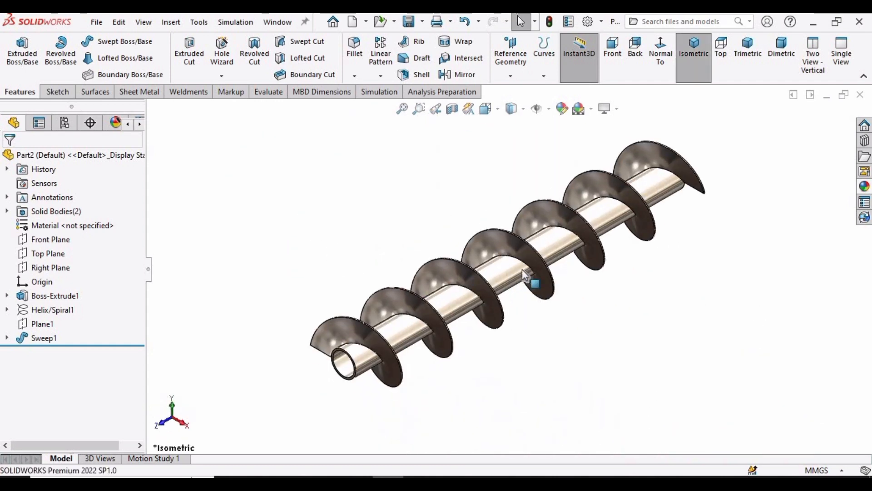